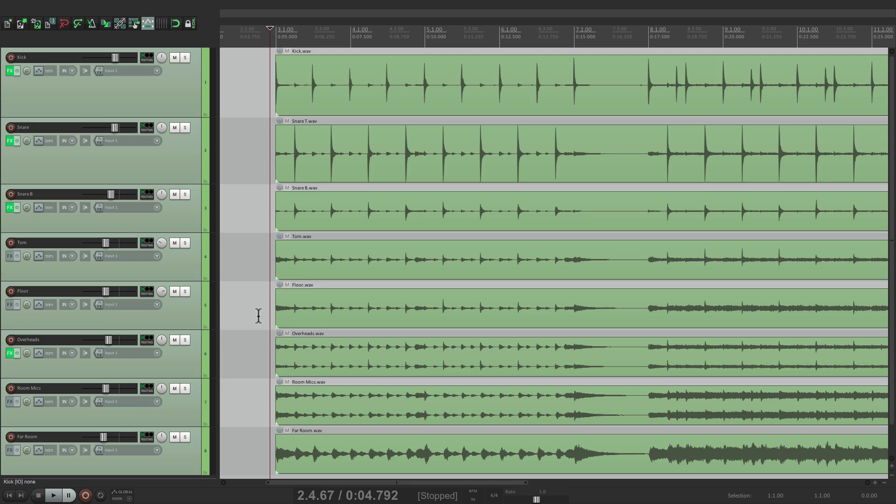
Play the drum tracks, enable the metronome, and play them again against the click.
key("space")
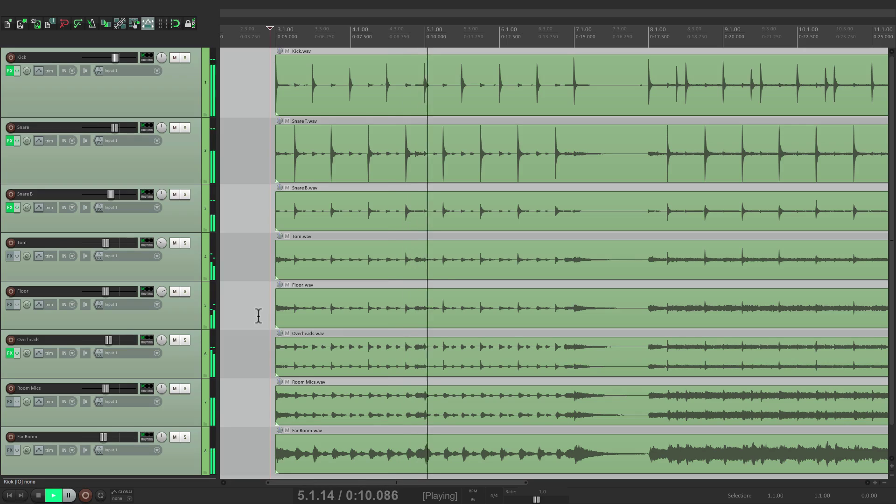
key("space")
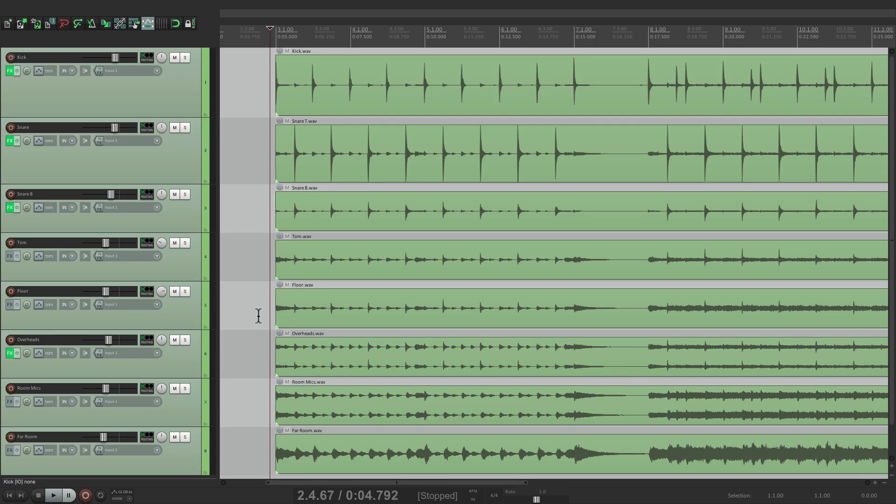
left_click(92, 25)
key("space")
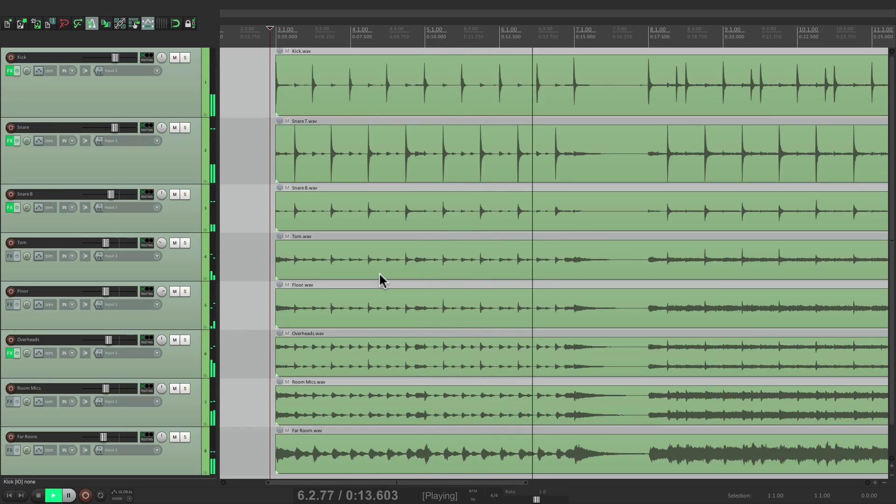
key("space")
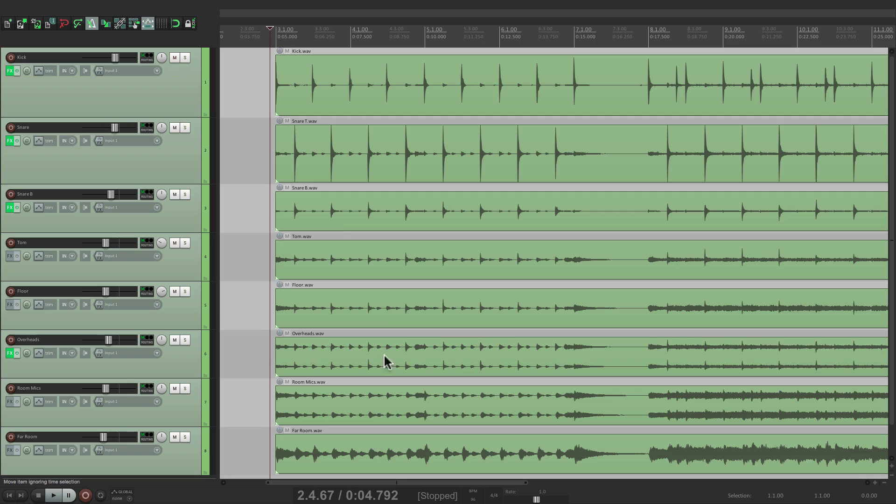
Group all eight drum items with Item > Group > Group items and enable item grouping.
left_click_drag(308, 74, 433, 454)
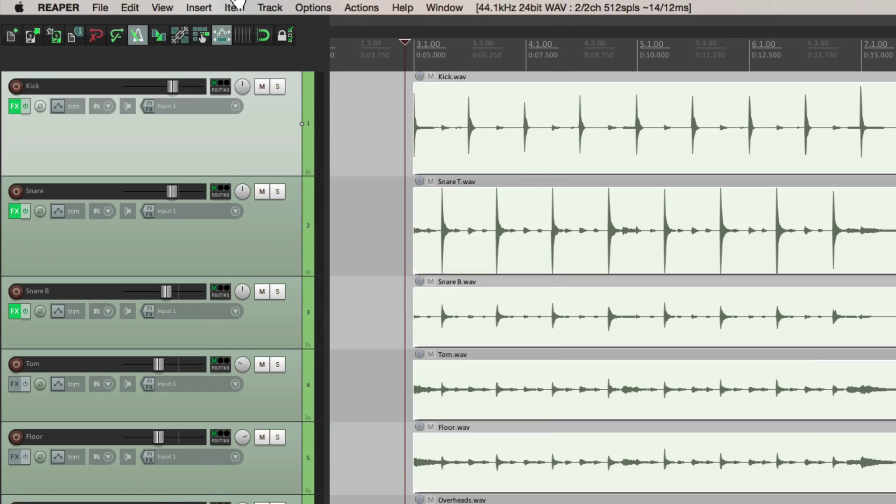
left_click(204, 6)
mouse_move(227, 195)
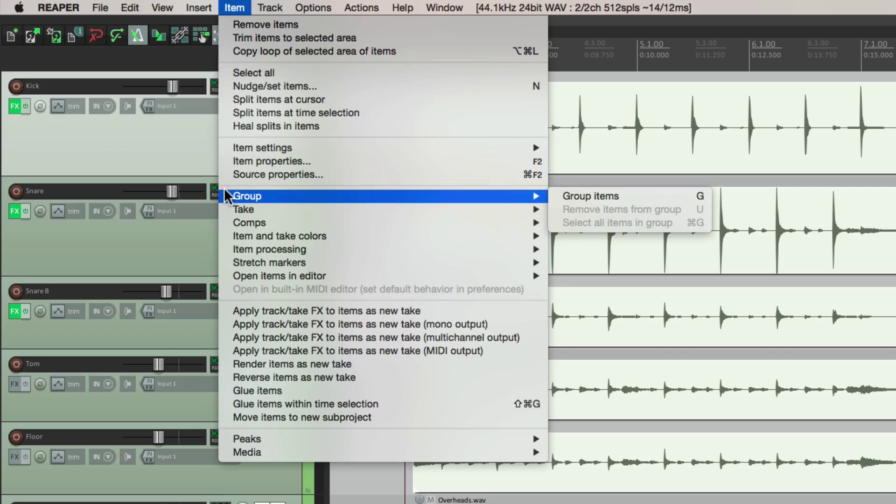
left_click(671, 200)
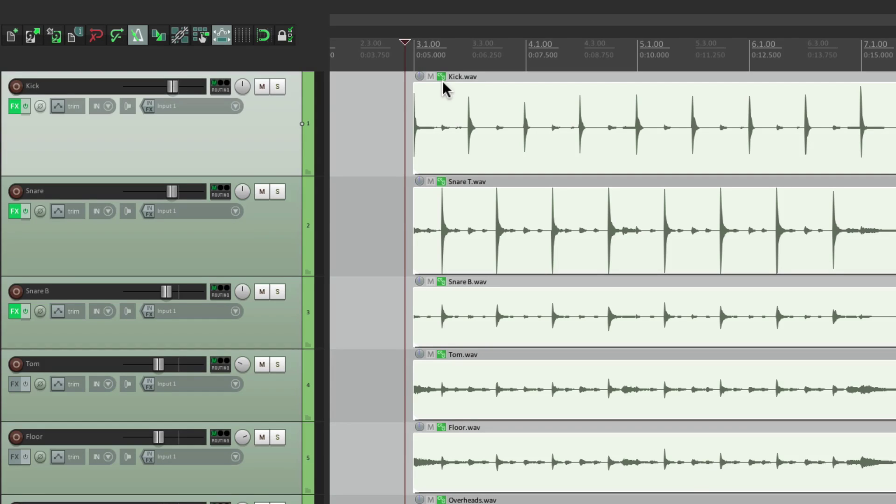
left_click(179, 38)
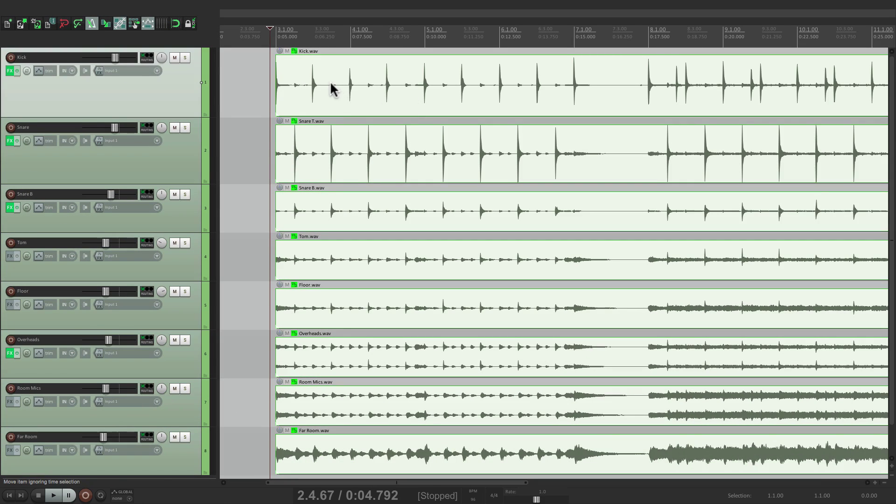
Test-drag the grouped drum items and return them to bar 3.
left_click_drag(333, 89, 422, 93)
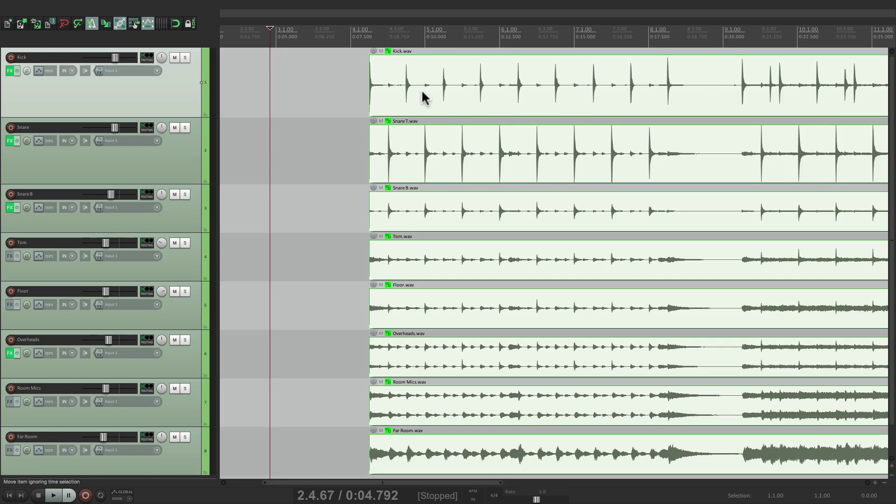
key("ctrl+z")
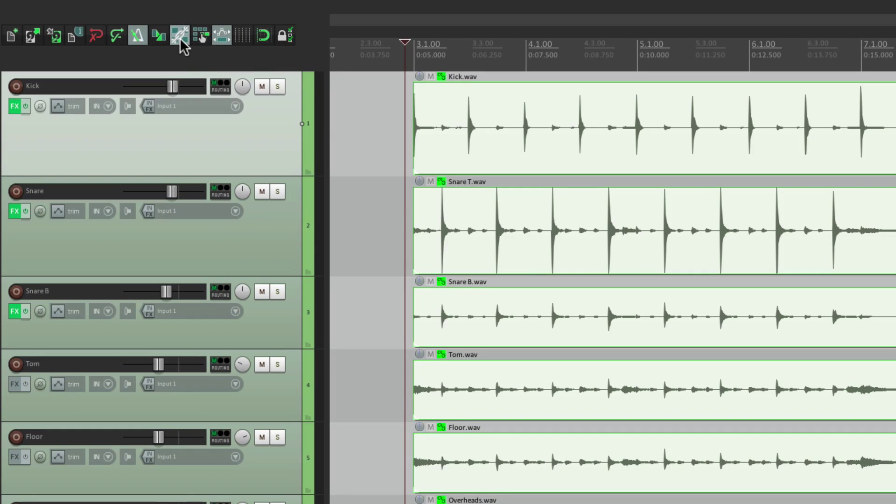
right_click(180, 37)
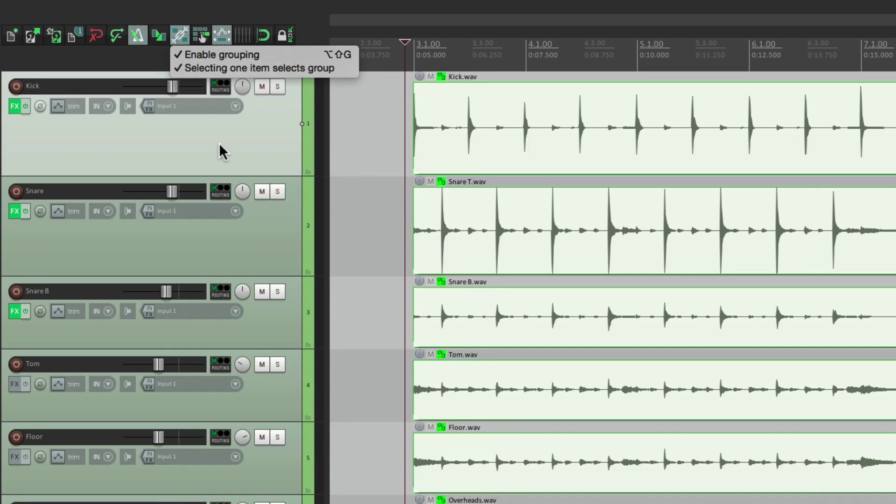
left_click(368, 130)
left_click(458, 98)
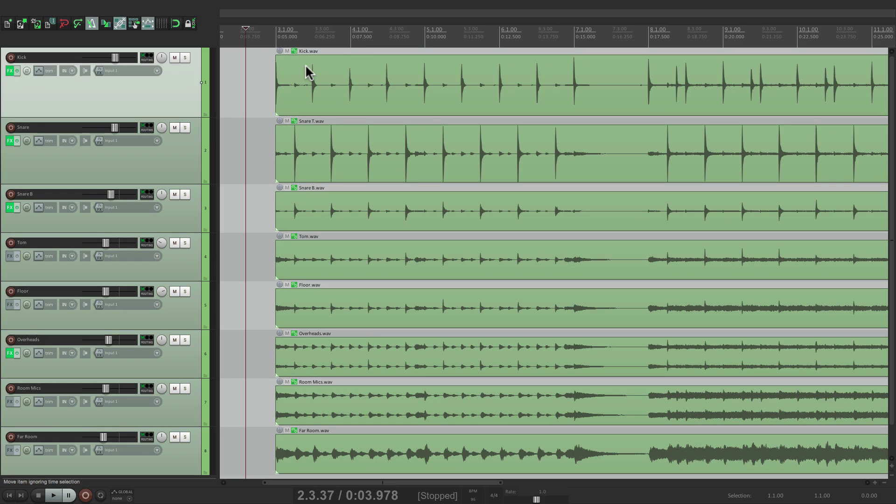
left_click_drag(450, 97, 525, 99)
left_click_drag(357, 68, 262, 76)
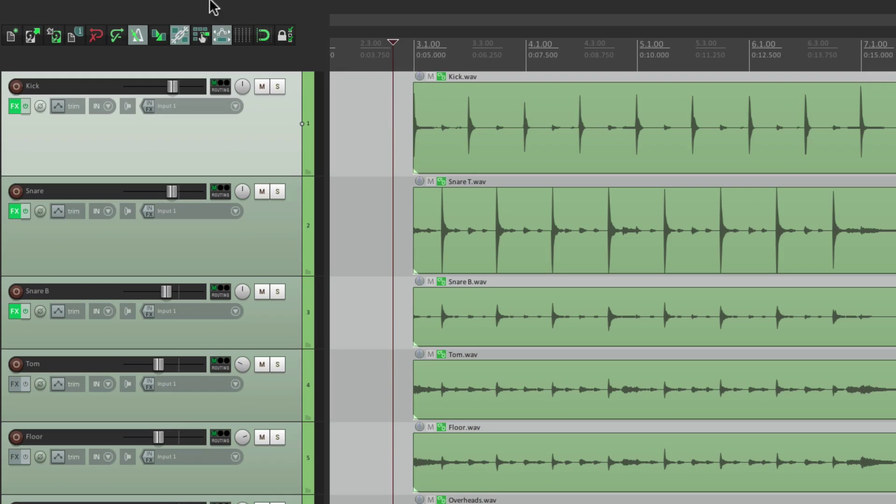
Uncheck 'Selecting one item selects group', then test-drag the Kick item and cancel.
right_click(181, 35)
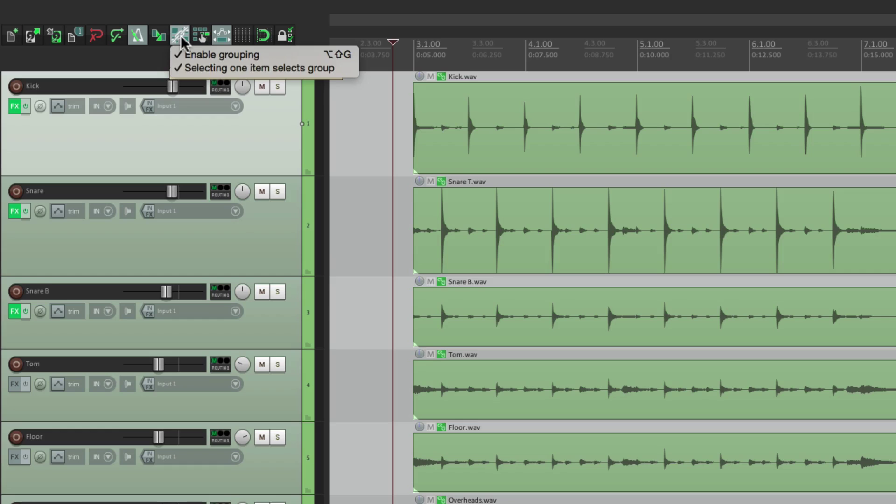
left_click(183, 68)
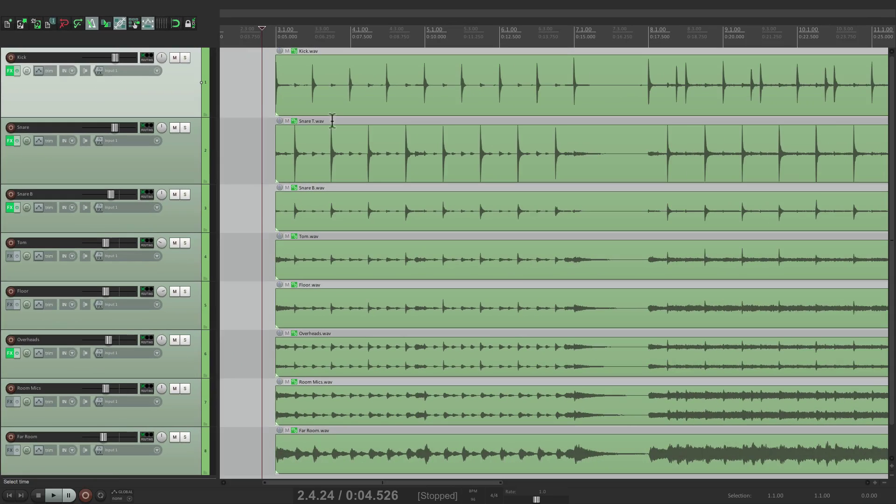
left_click(351, 79)
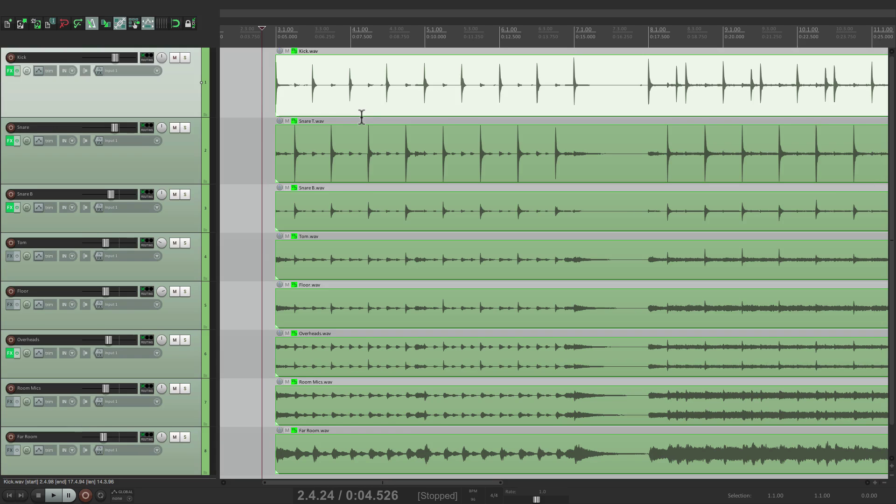
left_click_drag(336, 79, 452, 80)
key("Escape")
Select only the Snare T.wav item and open the View menu.
left_click(266, 82)
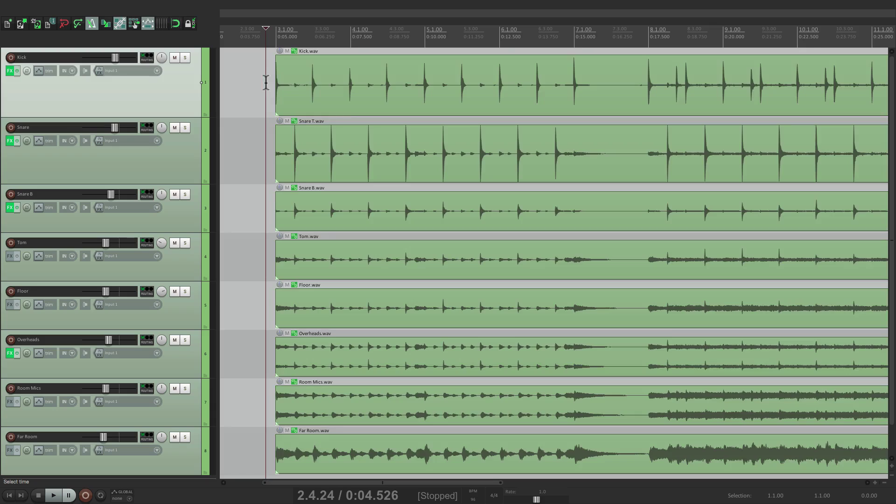
left_click(343, 76)
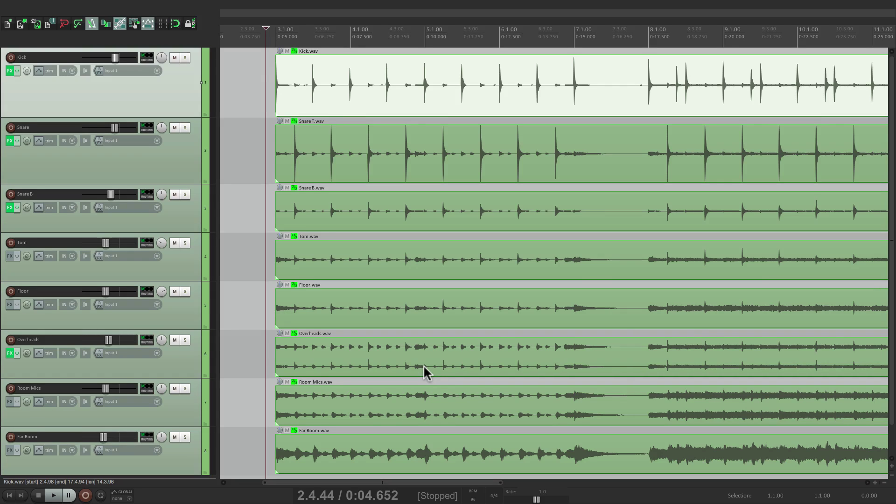
left_click(386, 146)
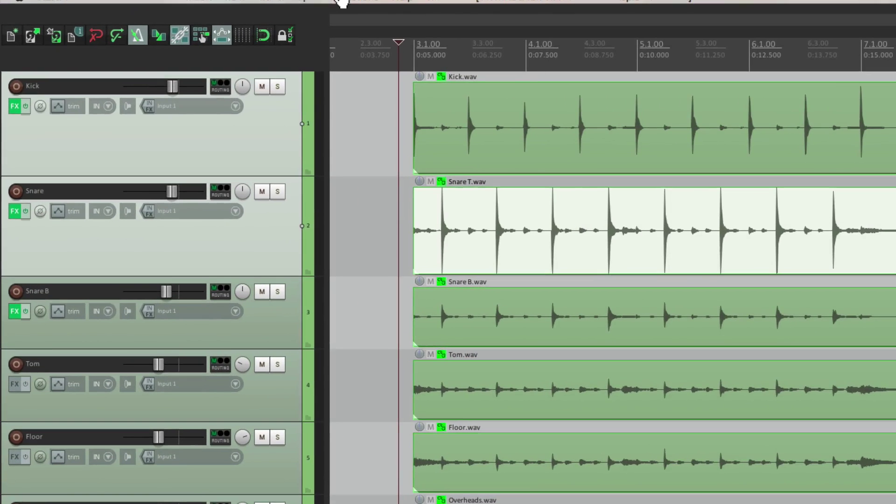
left_click(163, 7)
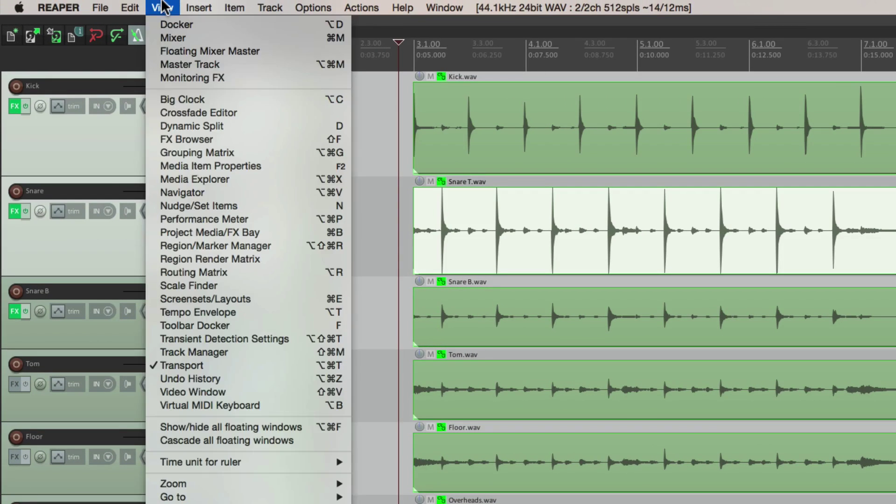
Choose View > Dynamic Split to open Dynamic split items for Snare T.
left_click(148, 126)
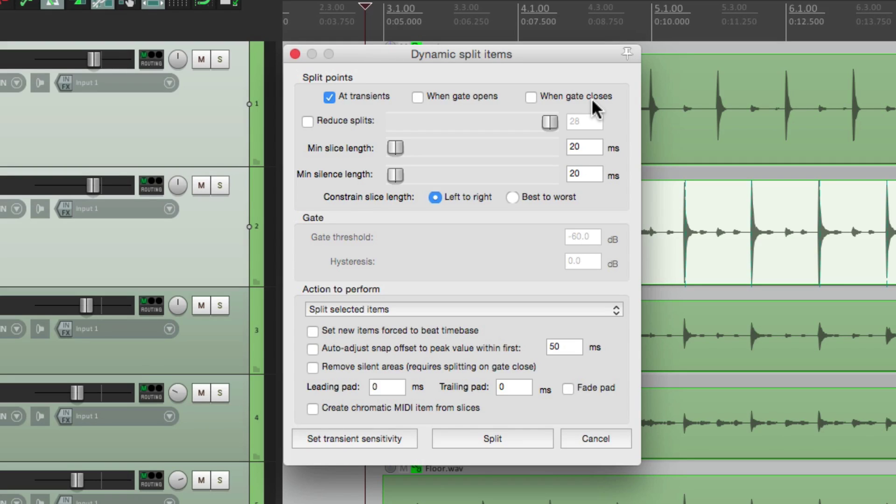
Open the transient sensitivity settings, move both windows aside, and show threshold lines on Snare T.
left_click(366, 438)
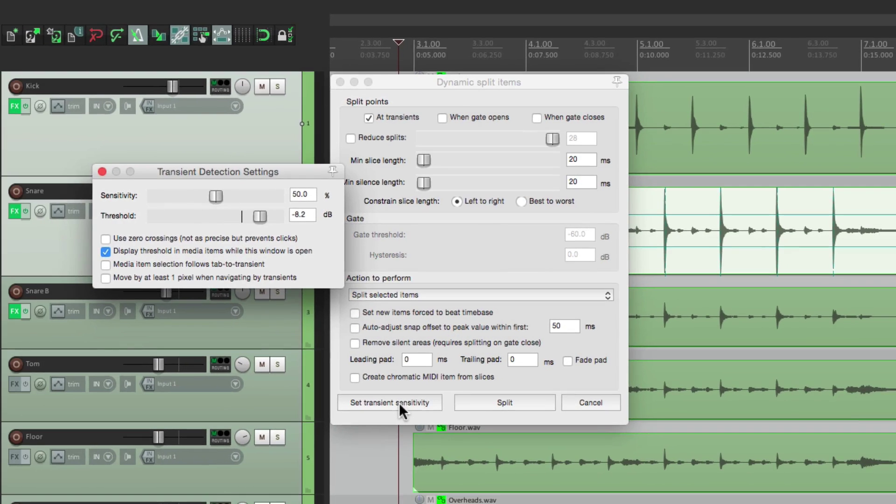
left_click_drag(411, 80, 152, 341)
left_click_drag(188, 172, 252, 180)
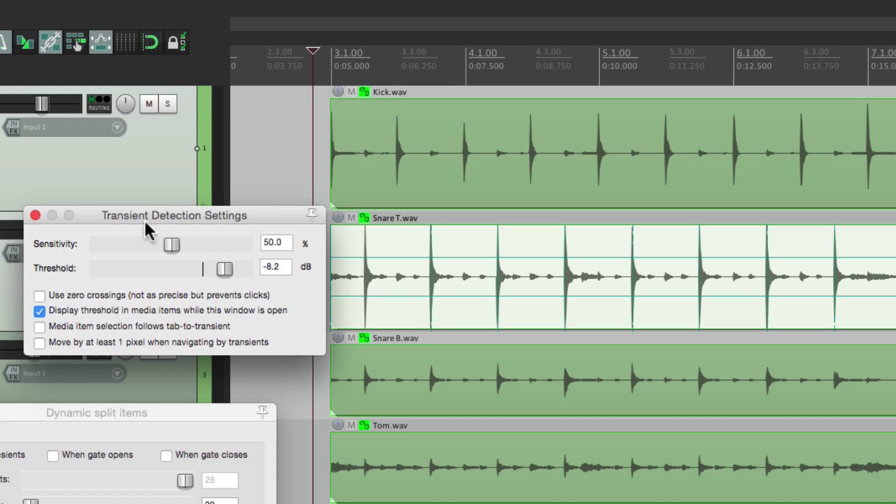
left_click(39, 311)
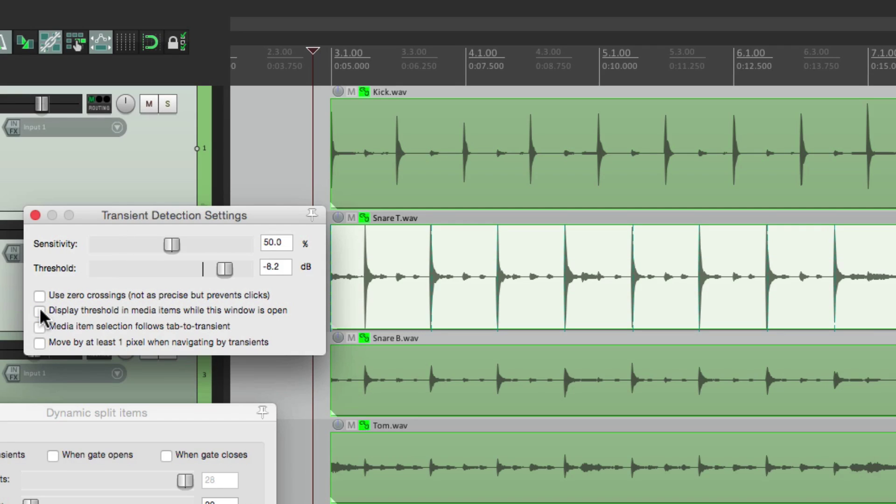
left_click(39, 311)
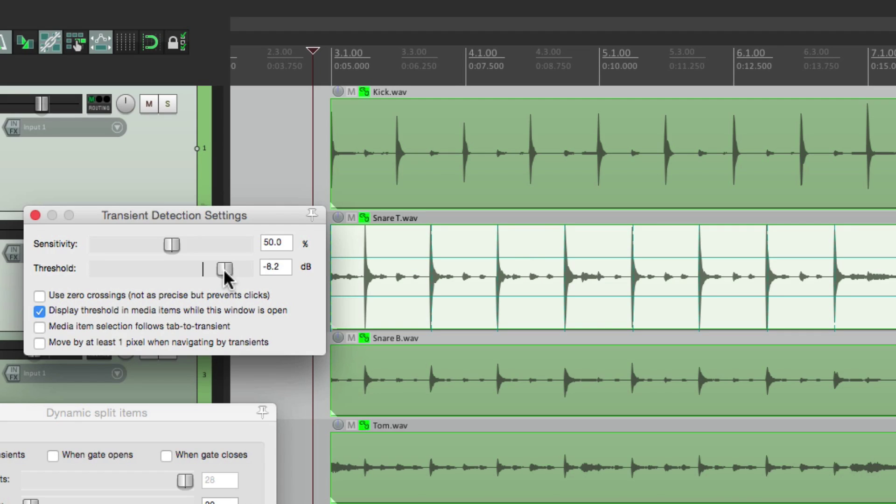
Adjust the transient detection threshold, settling at about -8.3 dB.
mouse_move(224, 269)
left_mouse_down()
mouse_move(240, 267)
mouse_move(229, 270)
left_mouse_up()
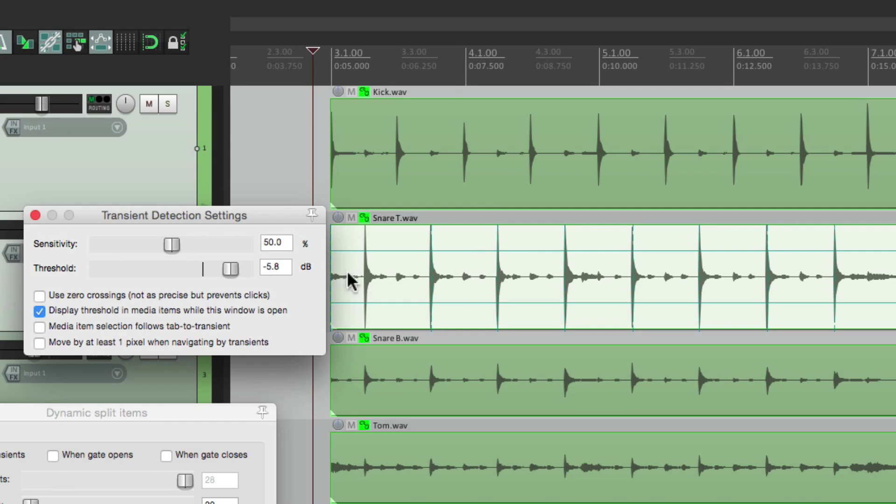
left_click_drag(232, 270, 186, 269)
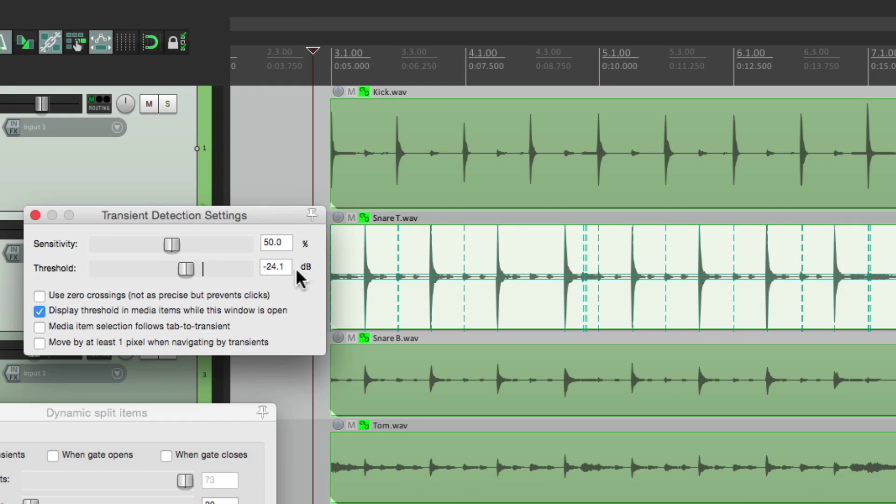
left_click_drag(190, 270, 226, 270)
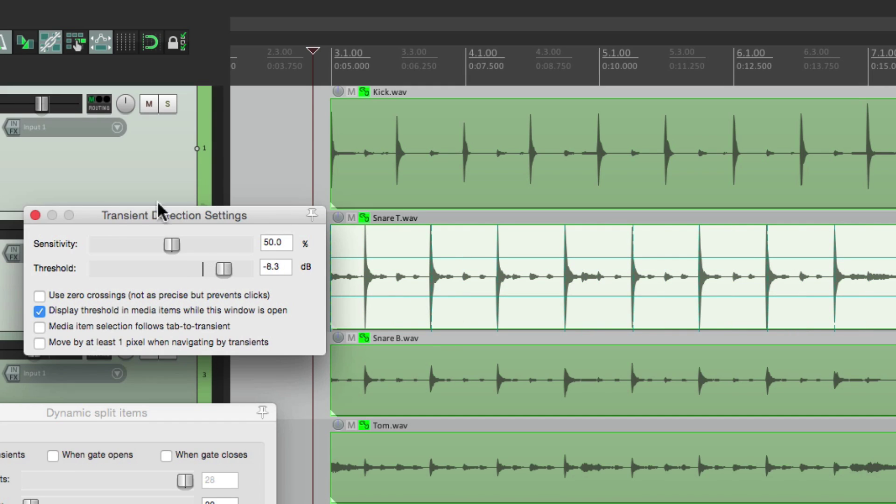
Write stretch markers at the Snare T transients, test-drag one marker, then undo.
left_click(35, 215)
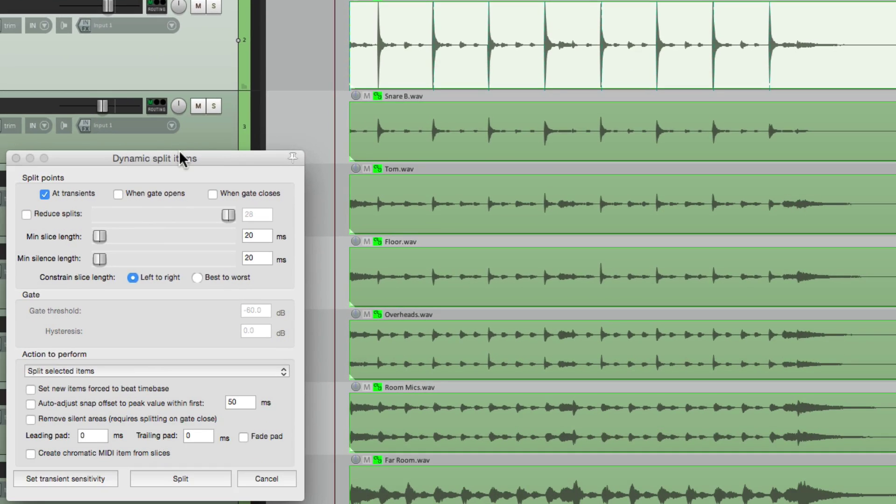
left_click_drag(180, 157, 208, 57)
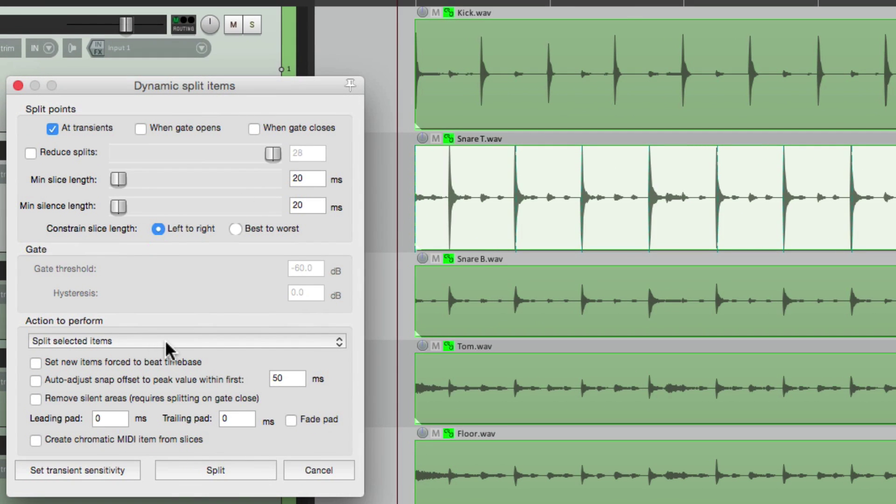
left_click(164, 341)
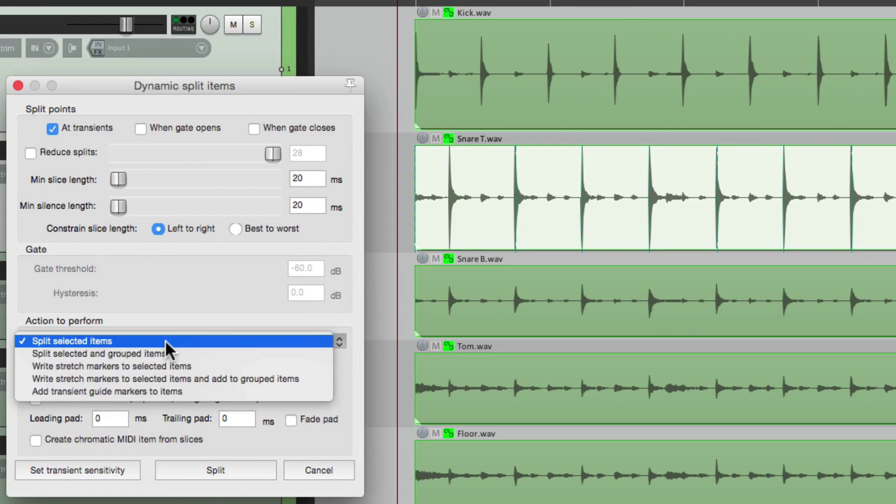
left_click(218, 366)
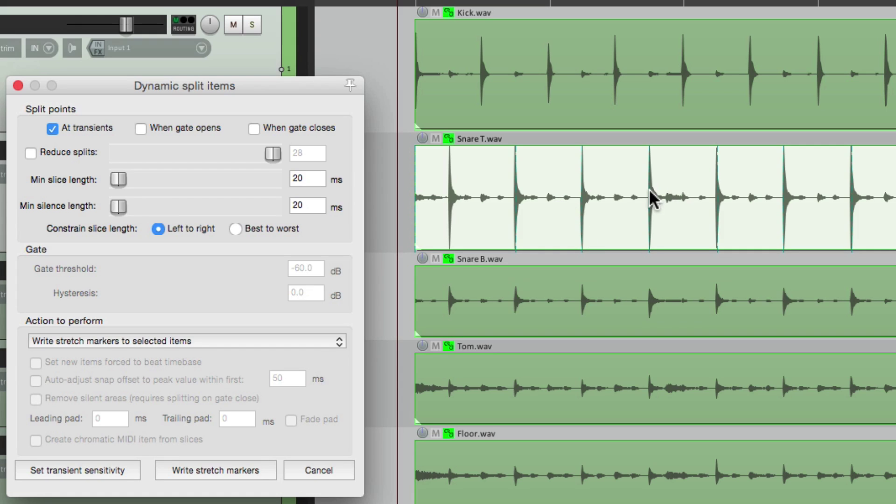
left_click(258, 472)
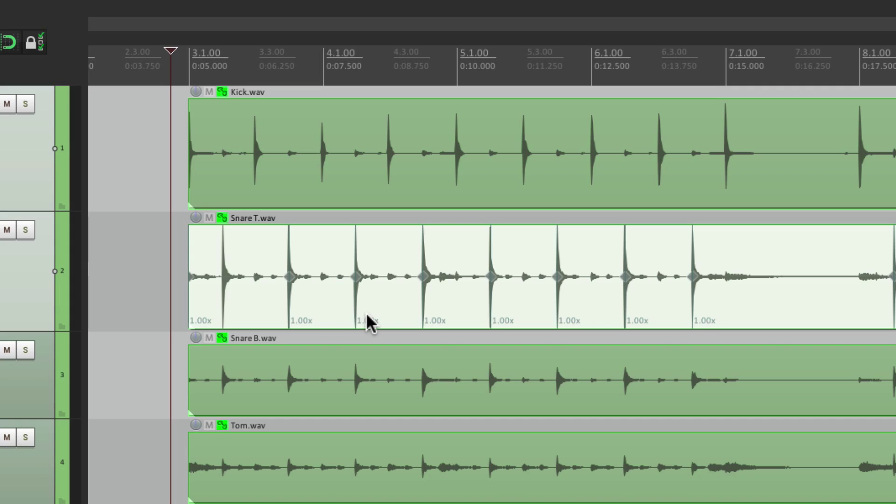
left_click_drag(356, 277, 348, 276)
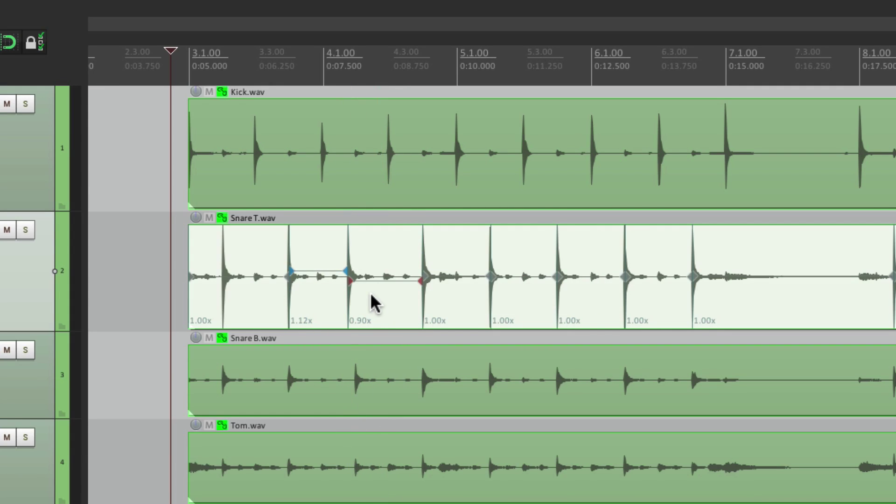
key("ctrl+z")
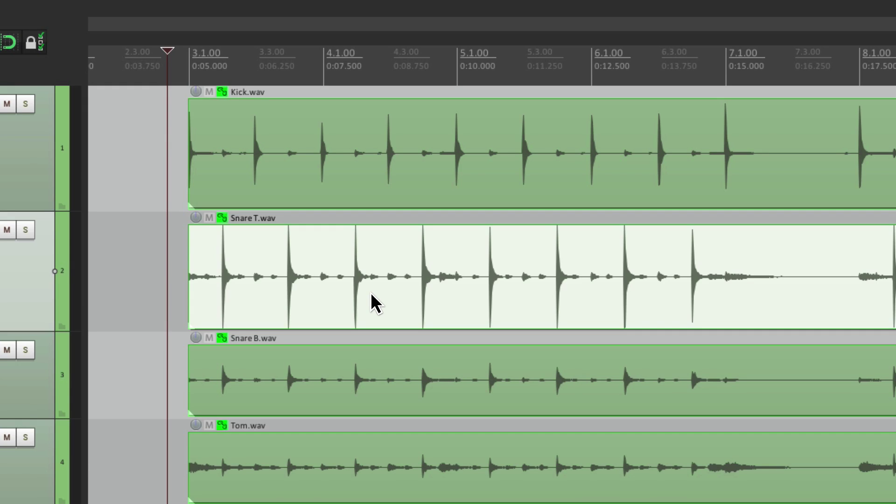
Write Snare T transient stretch markers to the selected item and all grouped drum items.
key("d")
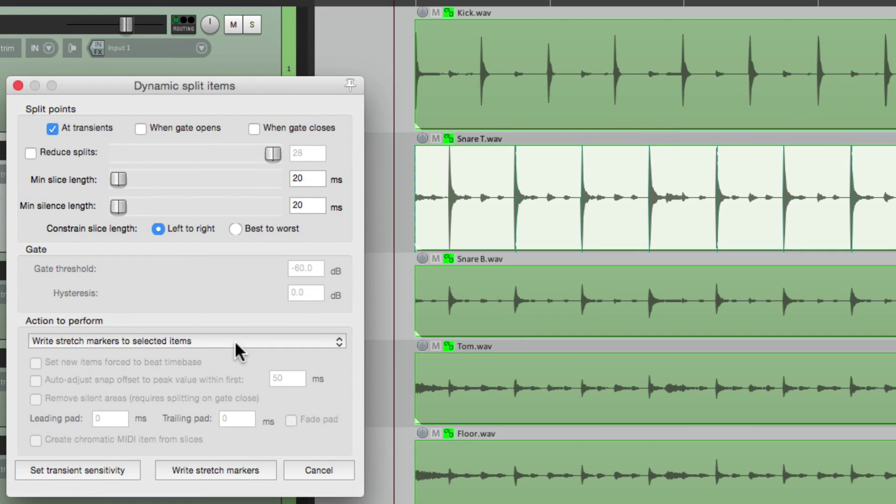
left_click(234, 340)
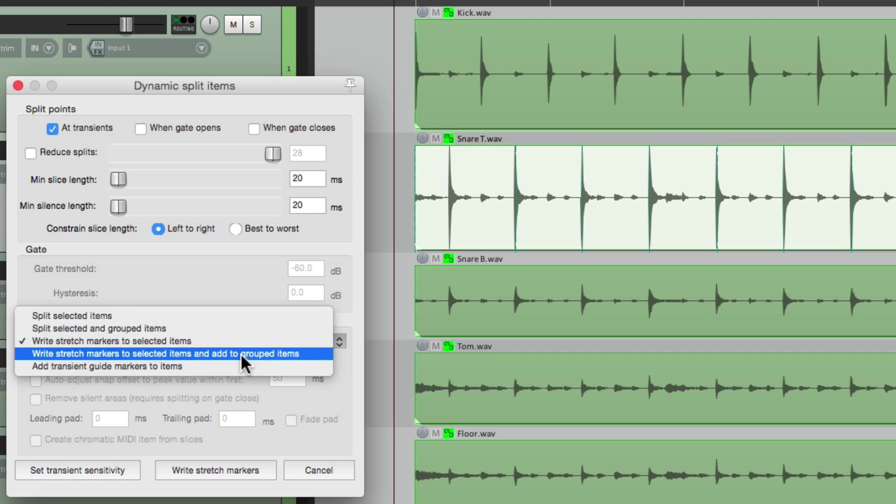
left_click(241, 354)
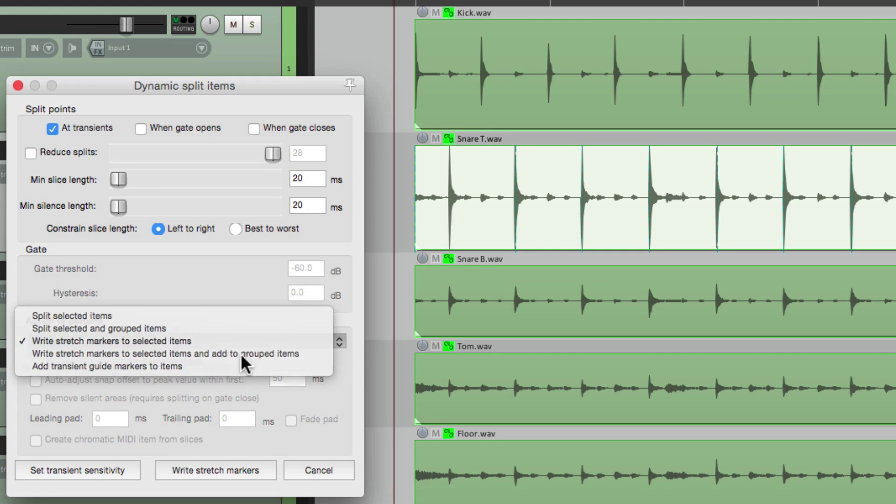
left_click(236, 465)
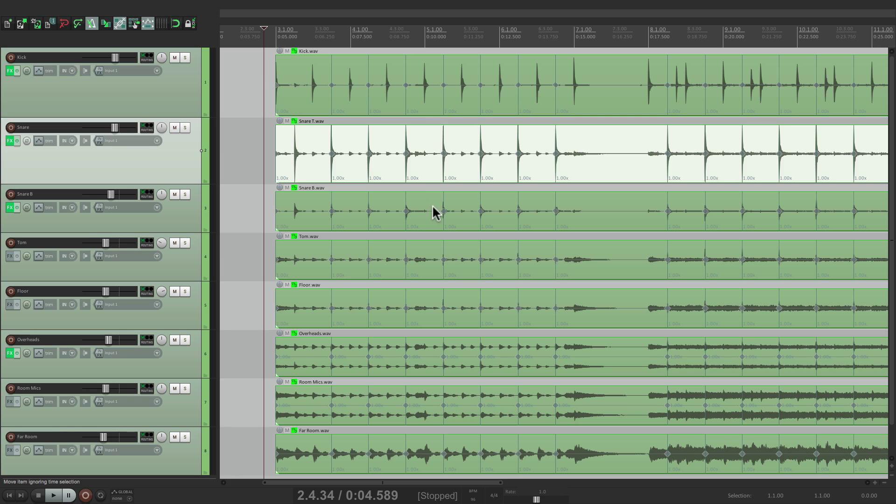
Slide one snare-transient stretch marker earlier across all eight tracks at once.
left_click(269, 149)
scroll(270, 147, "up", 3)
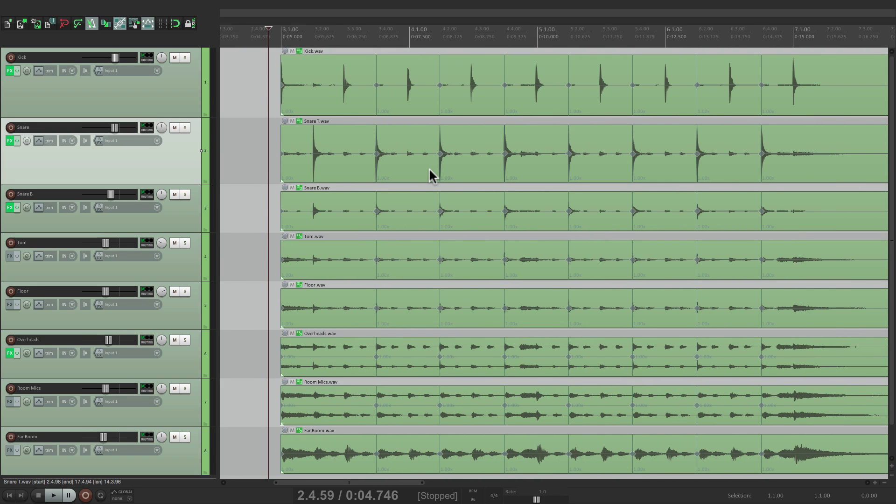
mouse_move(440, 154)
left_mouse_down()
mouse_move(450, 153)
mouse_move(428, 154)
left_mouse_up()
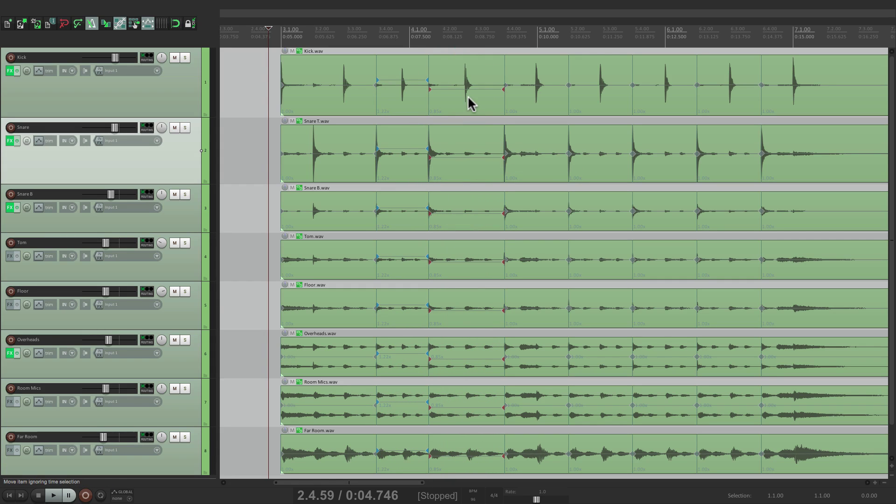
Undo the marker move, then select the Kick item and open and close Dynamic split items.
key("ctrl+z")
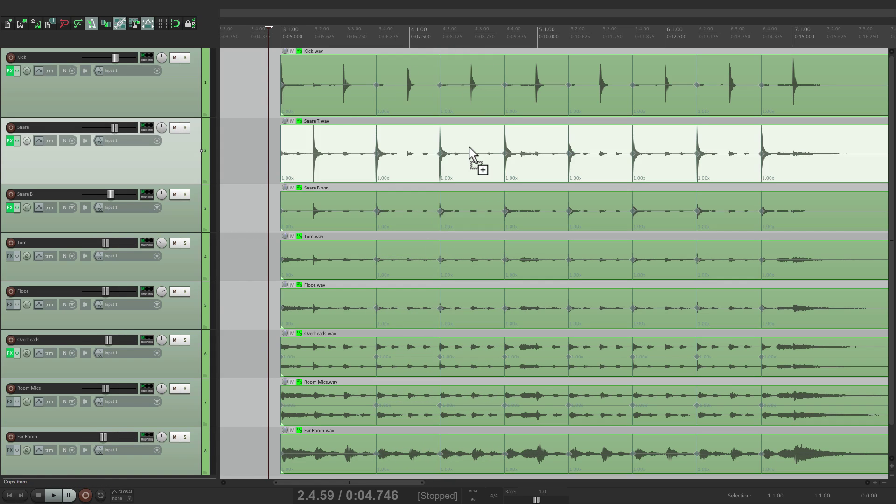
left_click(256, 127)
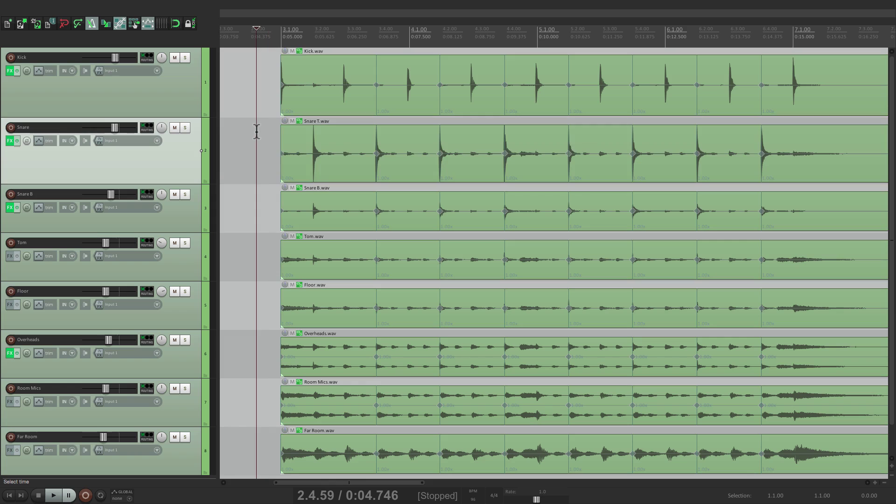
left_click(424, 68)
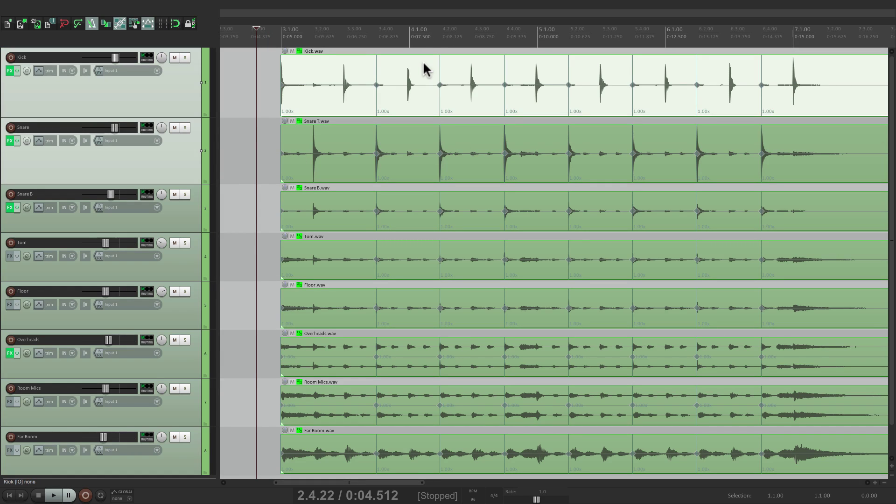
key("d")
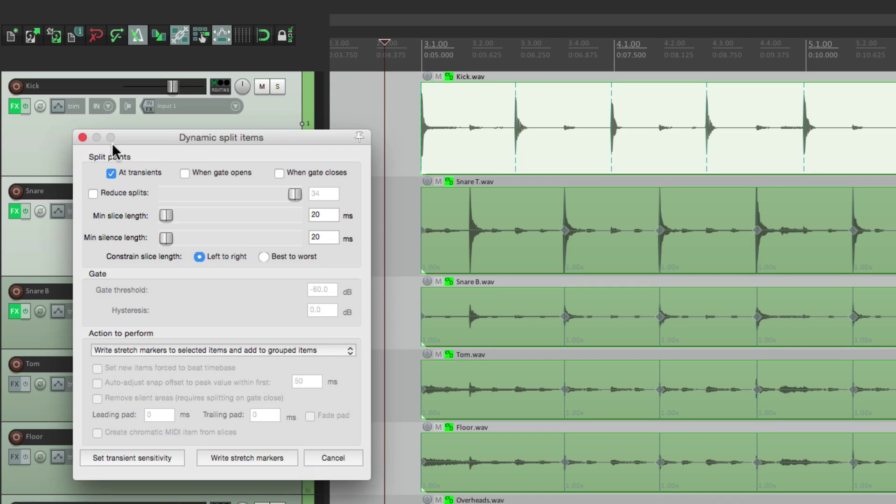
left_click(82, 136)
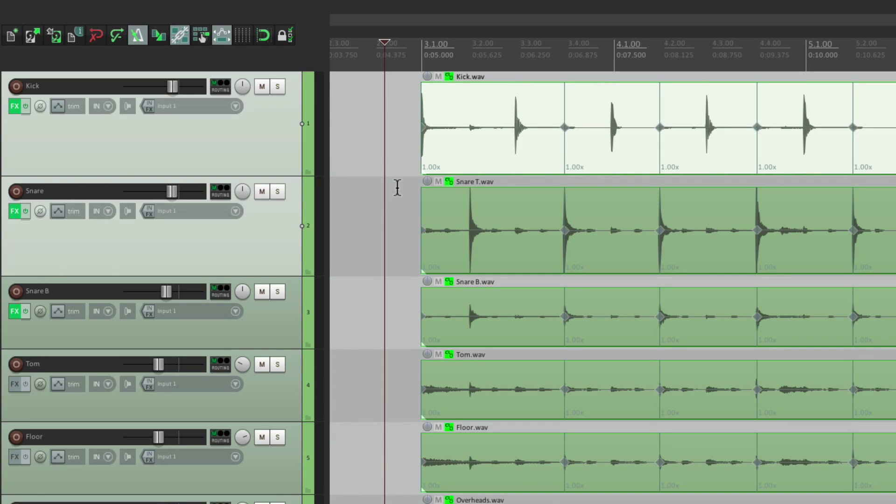
Duplicate the Kick track.
left_click(397, 187)
left_click(266, 126)
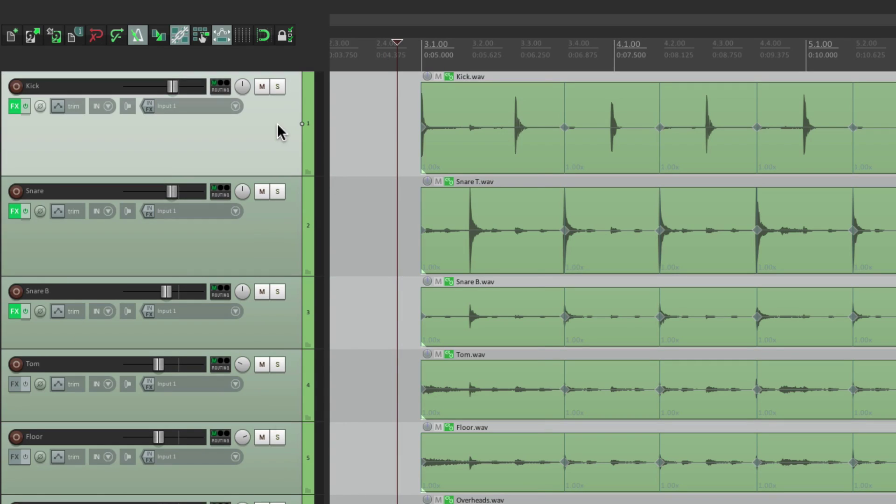
right_click(278, 125)
left_click(307, 309)
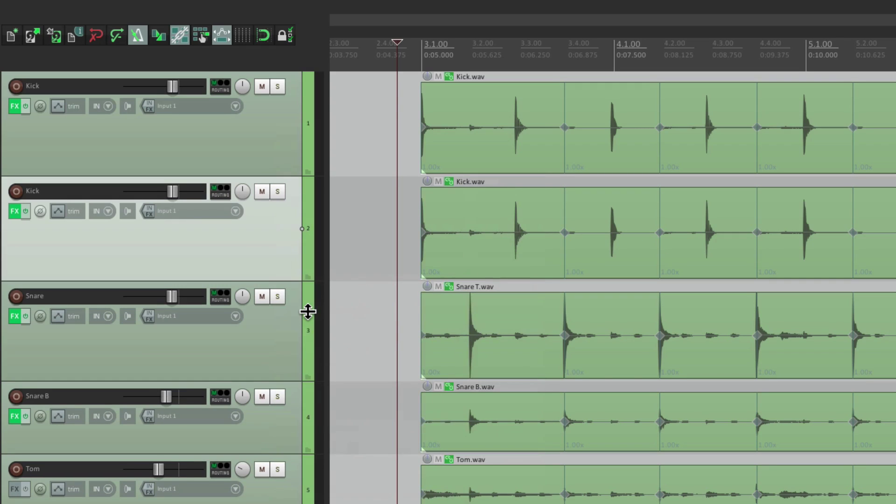
Write stretch markers at the Kick transients with the detection threshold at -7.6 dB.
left_click_drag(502, 110, 499, 102)
key("d")
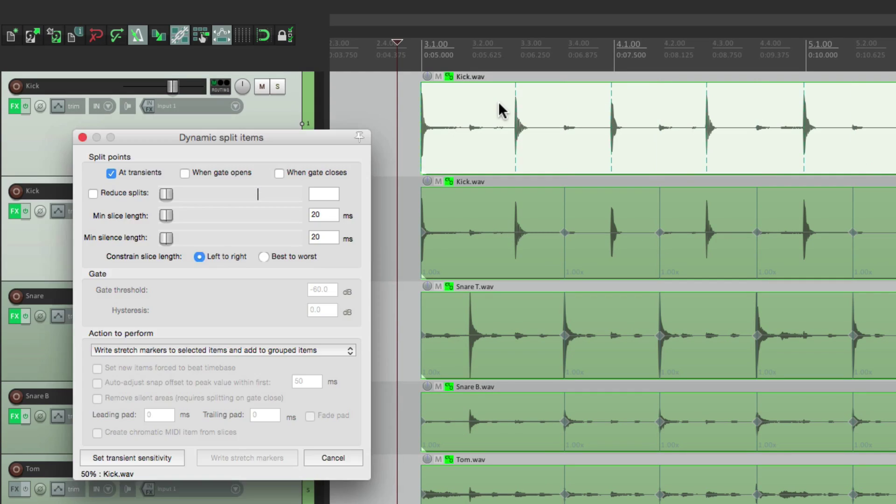
left_click(145, 456)
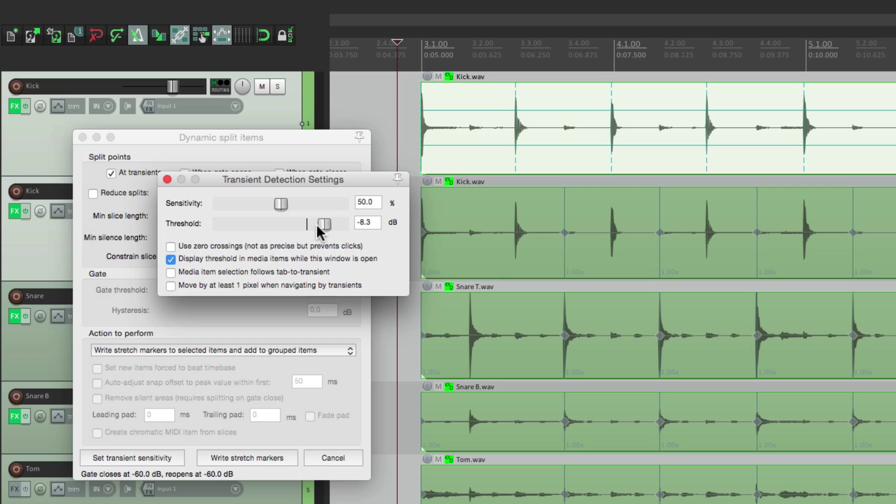
mouse_move(318, 223)
left_mouse_down()
mouse_move(307, 225)
mouse_move(320, 225)
left_mouse_up()
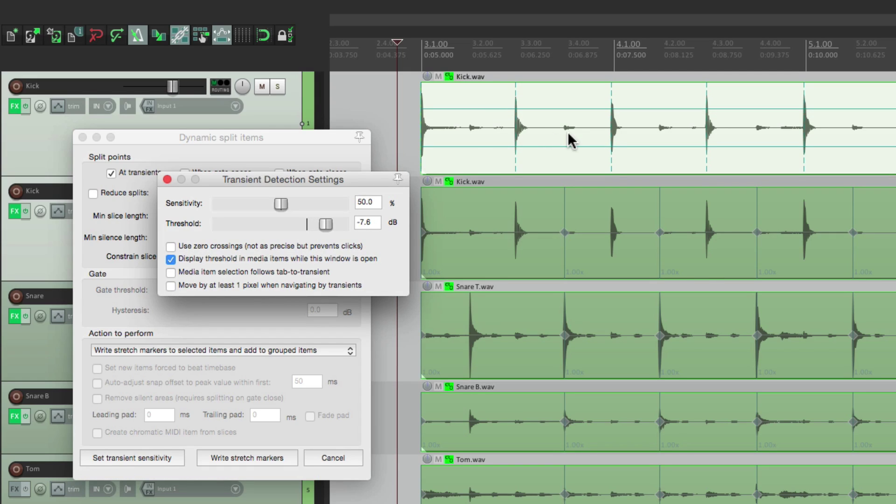
left_click(167, 180)
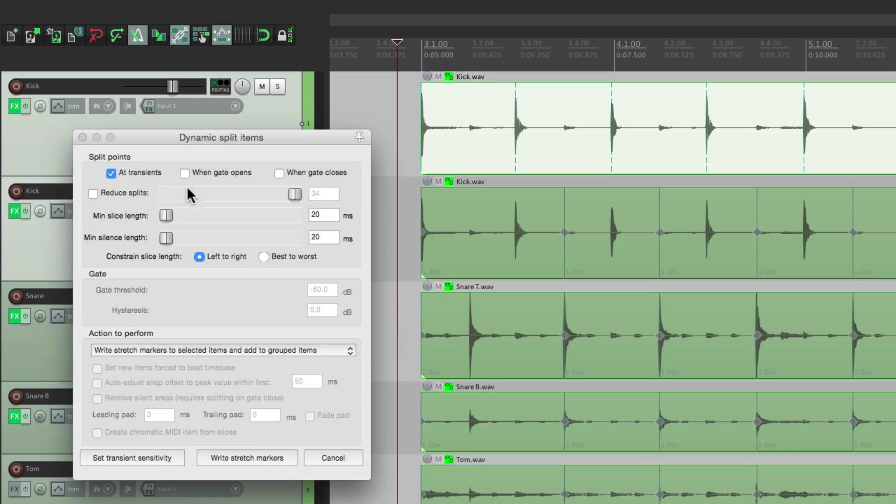
left_click(259, 458)
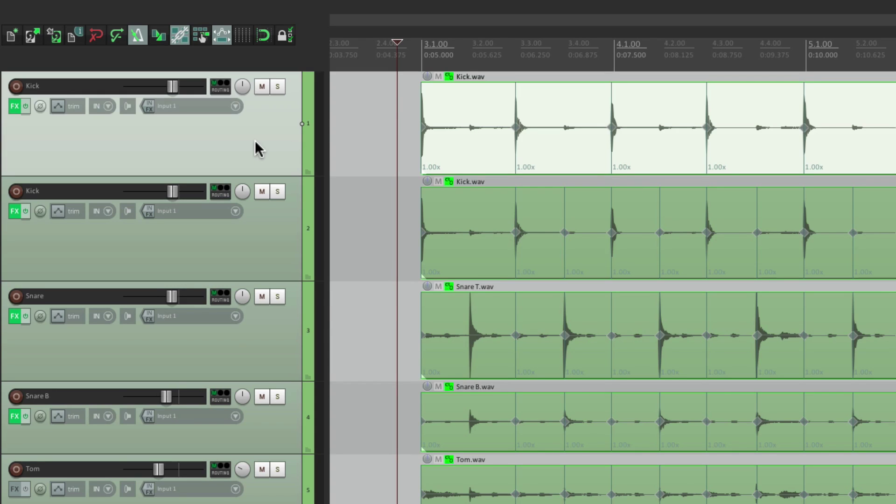
Delete the first Kick track, the duplicate carrying the kick-transient markers.
key("Delete")
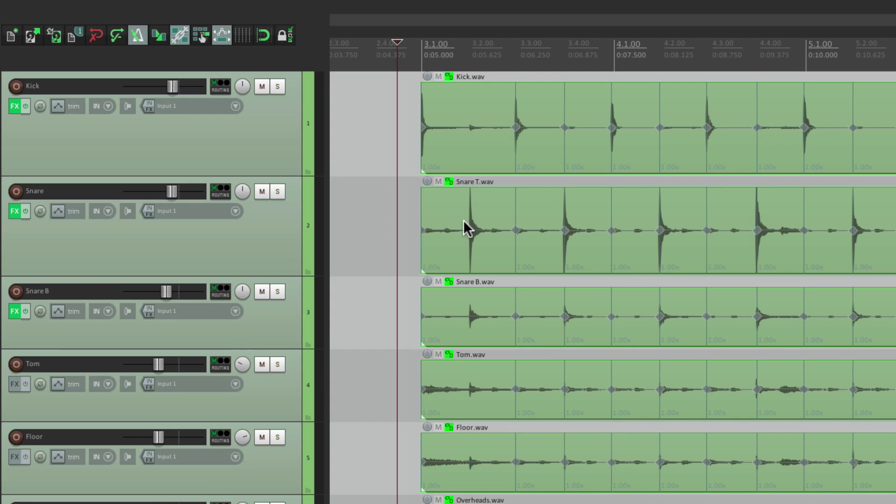
Zoom in and add a stretch marker at the Snare T hit's onset at 3.2.00, then zoom out.
scroll(473, 214, "up", 10)
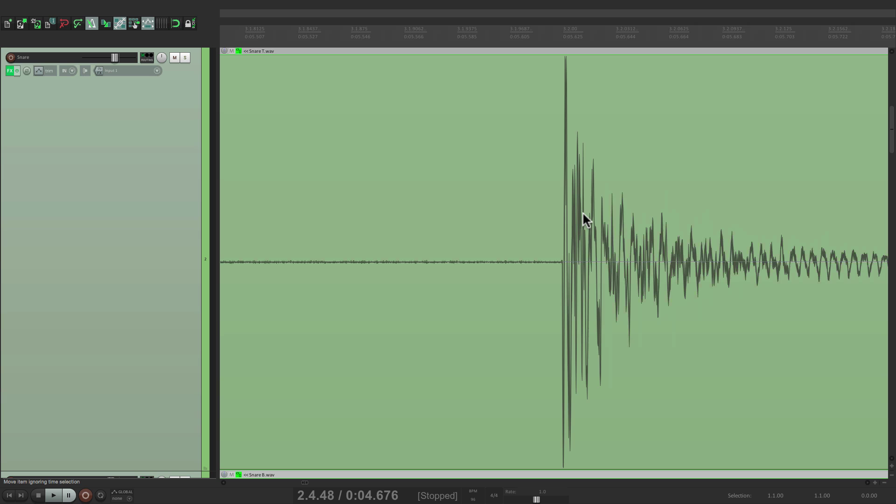
scroll(582, 212, "up", 8)
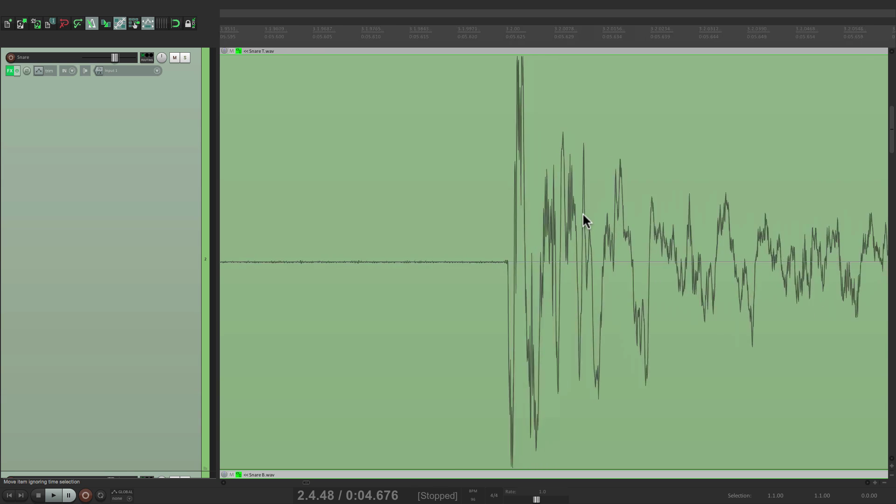
left_click(442, 263)
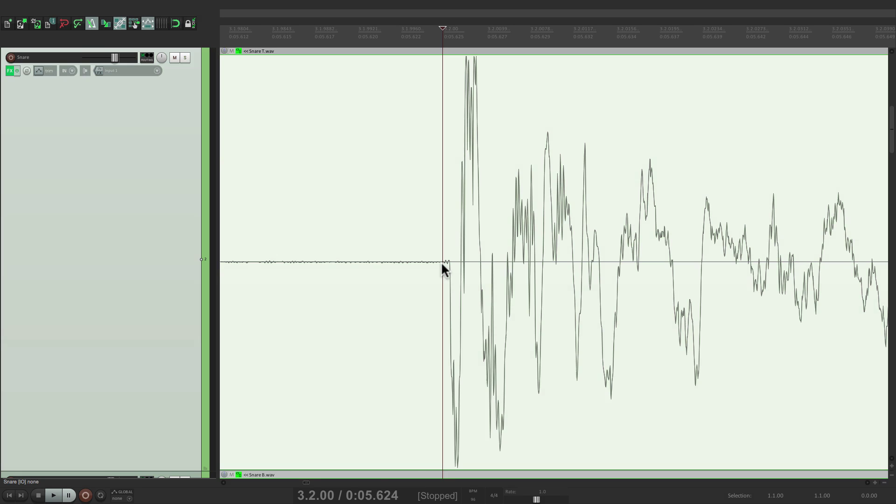
key("shift+w")
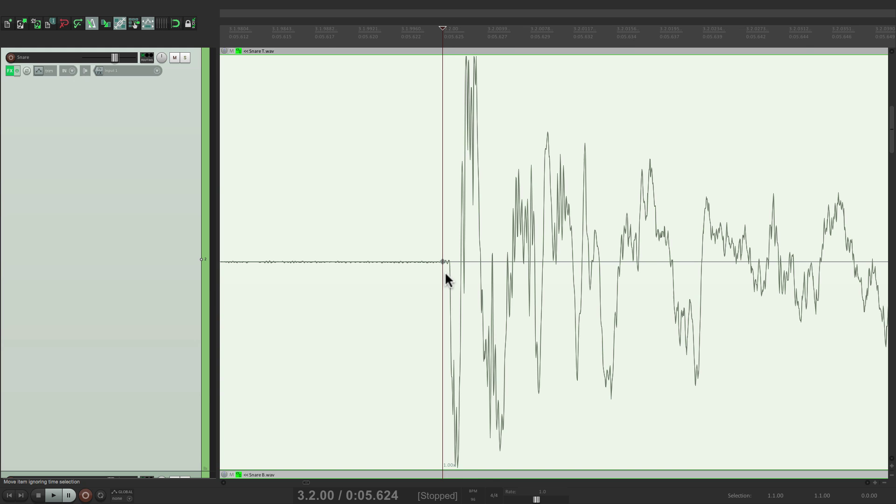
key("shift+grave")
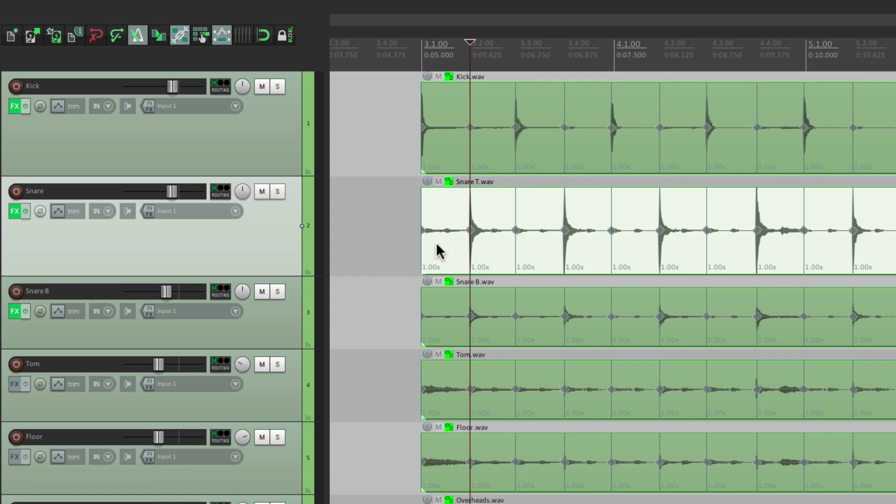
Add a 1.00x stretch marker at the Kick onset just before 3.1.00 on all grouped drum items.
left_click(419, 242)
scroll(419, 242, "up", 3)
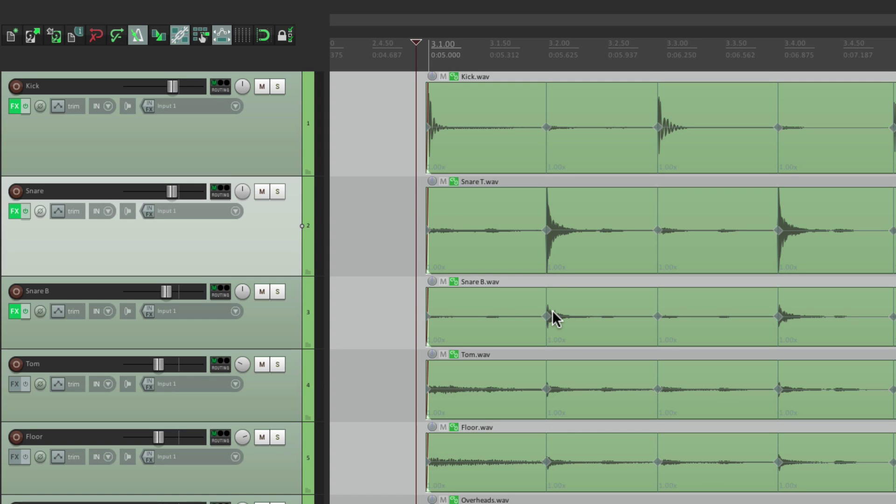
scroll(434, 208, "up", 4)
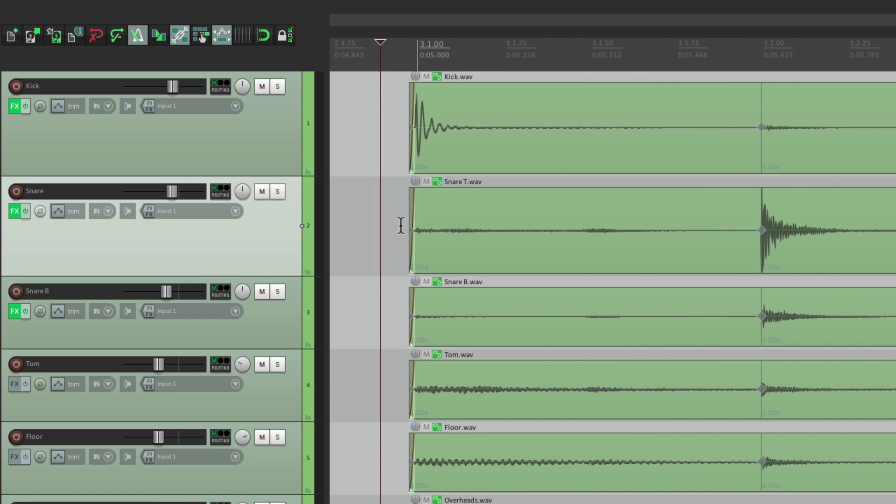
scroll(400, 225, "up", 8)
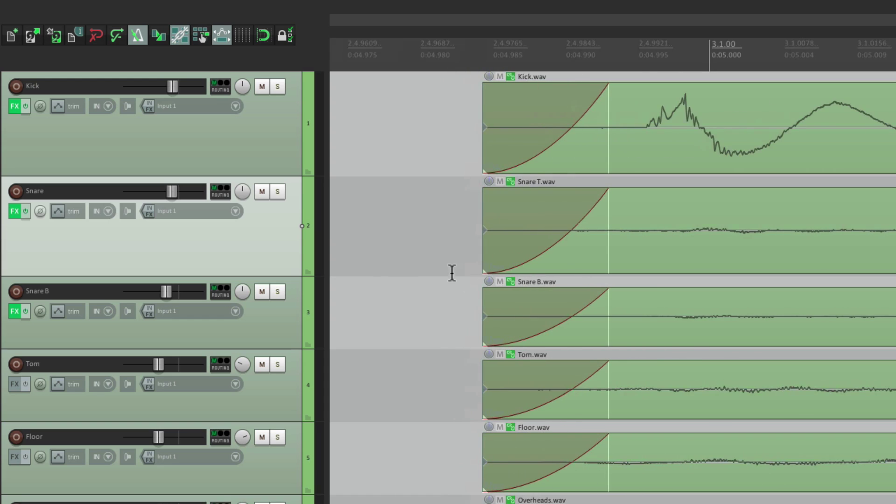
scroll(642, 315, "up", 3)
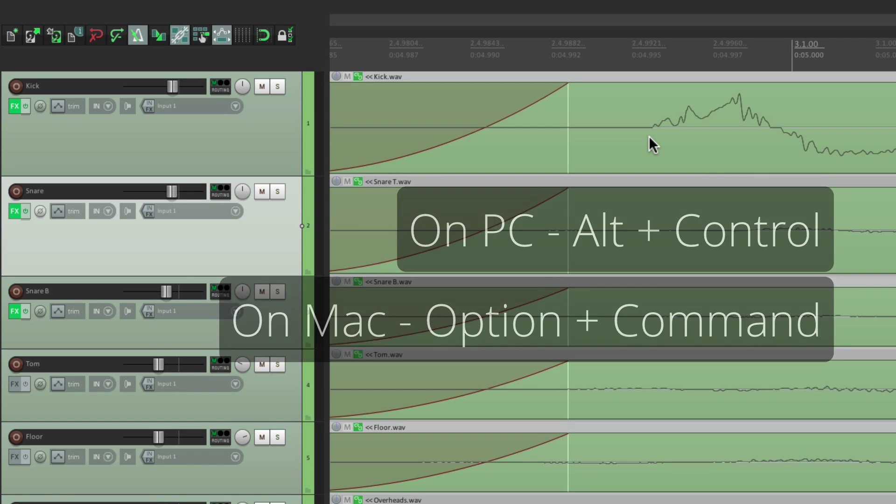
left_click(647, 135, "alt+super")
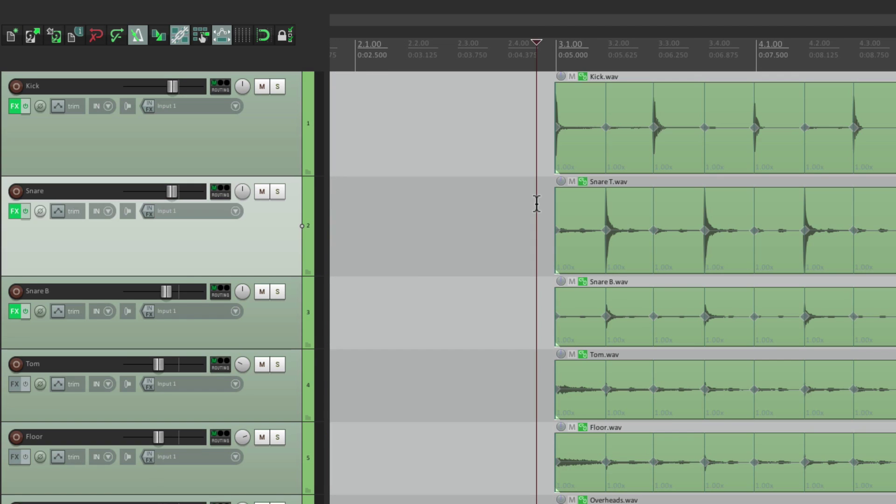
Enable snapping and set the grid snap spacing to 1/8 in Snap/Grid Settings.
scroll(685, 191, "up", 4)
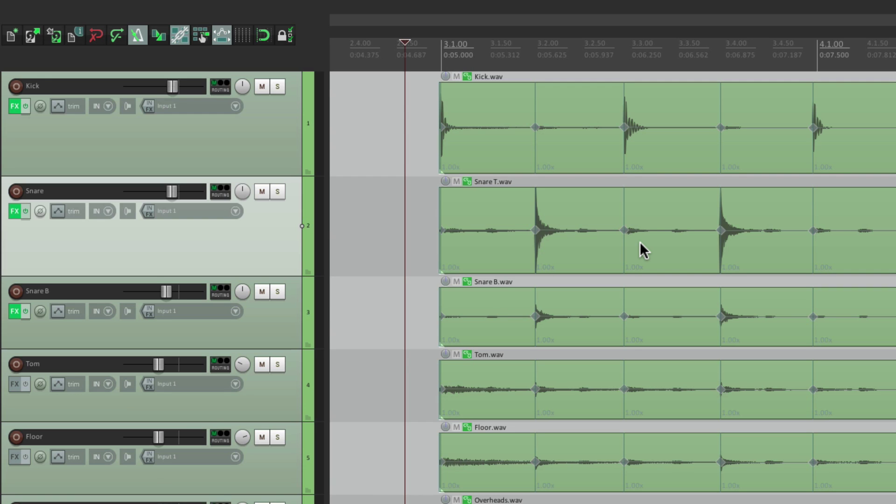
left_click(267, 38)
right_click(267, 38)
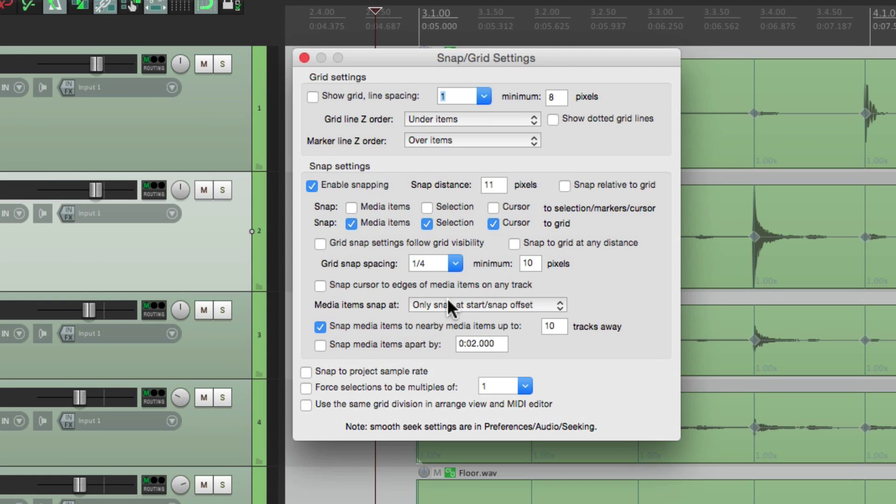
left_click(452, 265)
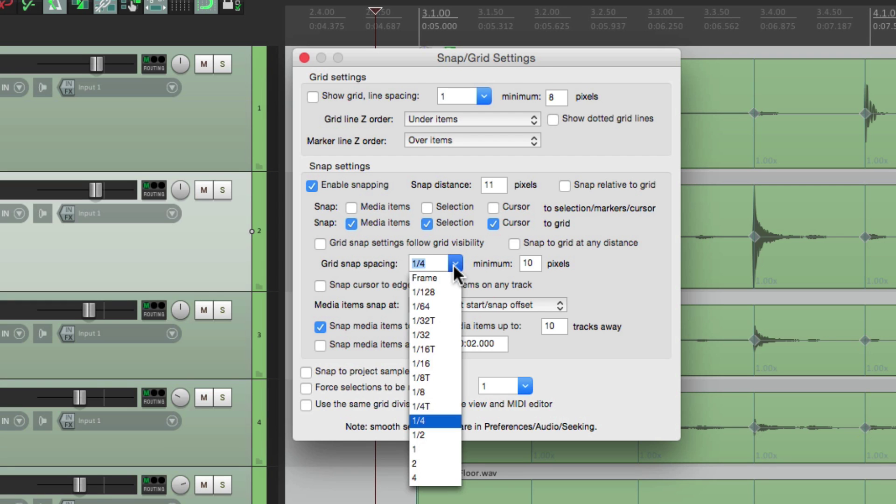
left_click(444, 391)
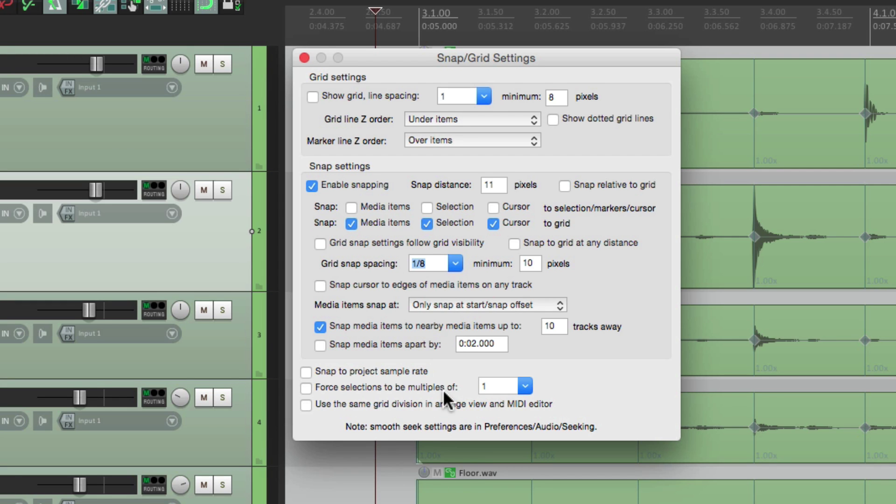
Drag the first Kick hit's stretch marker onto the 3.1.00 grid line.
left_click(304, 57)
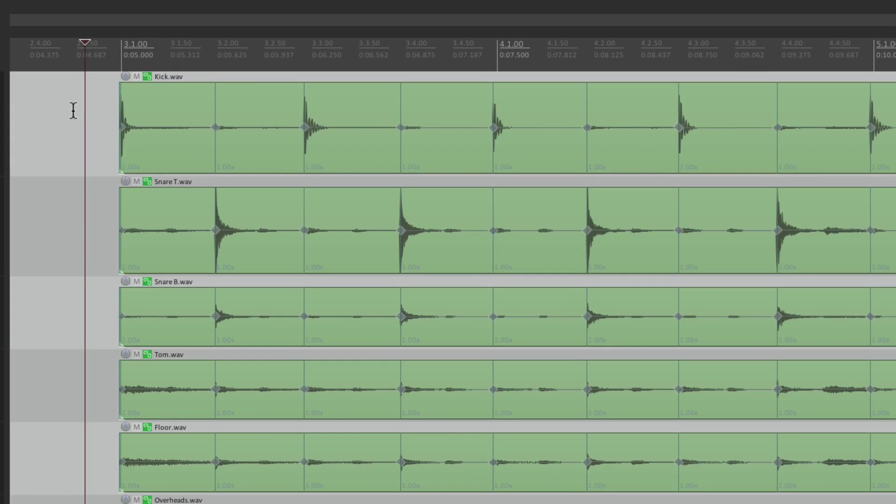
scroll(74, 110, "up", 3)
scroll(220, 165, "up", 4)
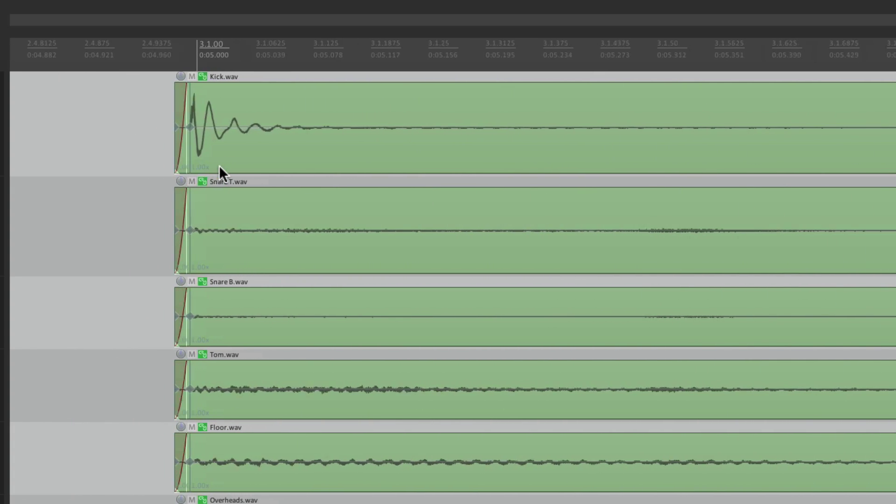
scroll(141, 192, "up", 4)
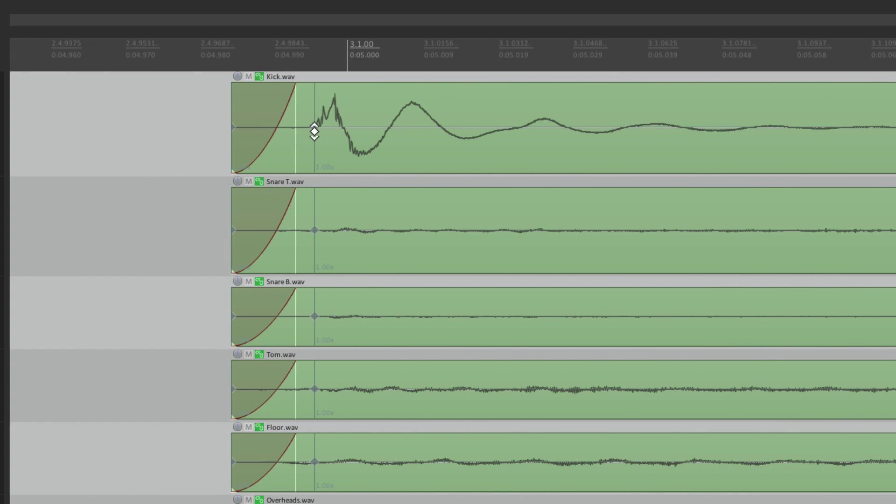
left_click_drag(312, 127, 348, 127)
Align the Snare T marker with 3.2.00 and the second Kick marker with 3.3.00.
scroll(380, 170, "down", 8)
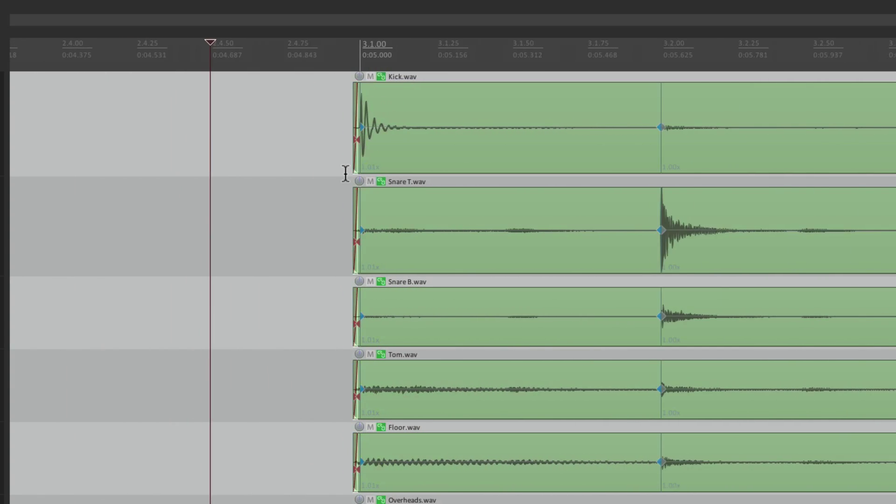
scroll(357, 167, "right", 6)
left_click_drag(364, 229, 364, 230)
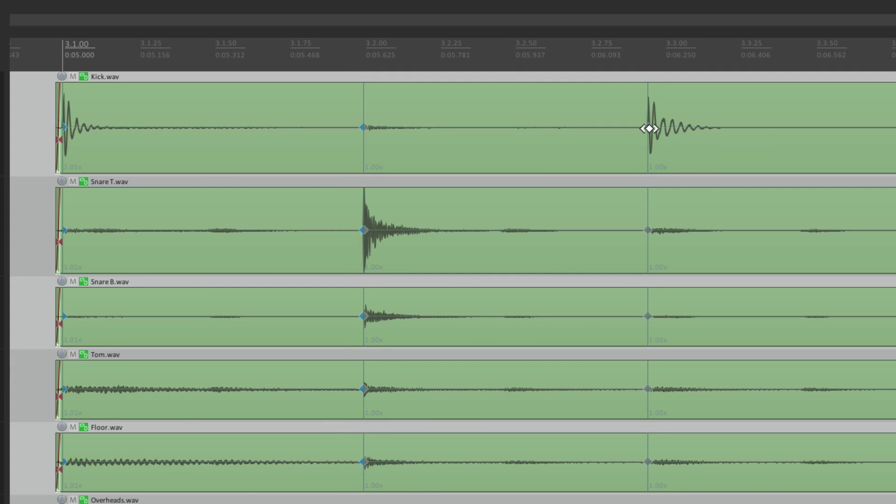
left_click_drag(649, 127, 664, 127)
scroll(632, 148, "down", 2)
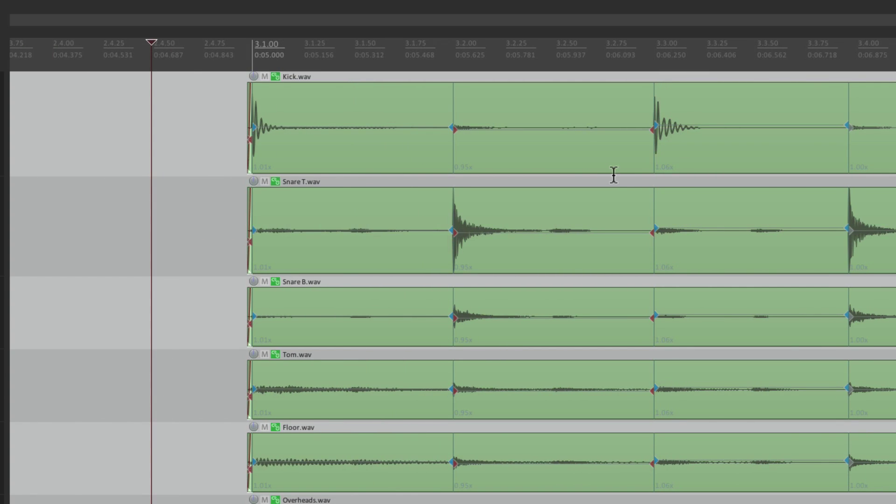
scroll(609, 177, "down", 3)
scroll(606, 177, "right", 5)
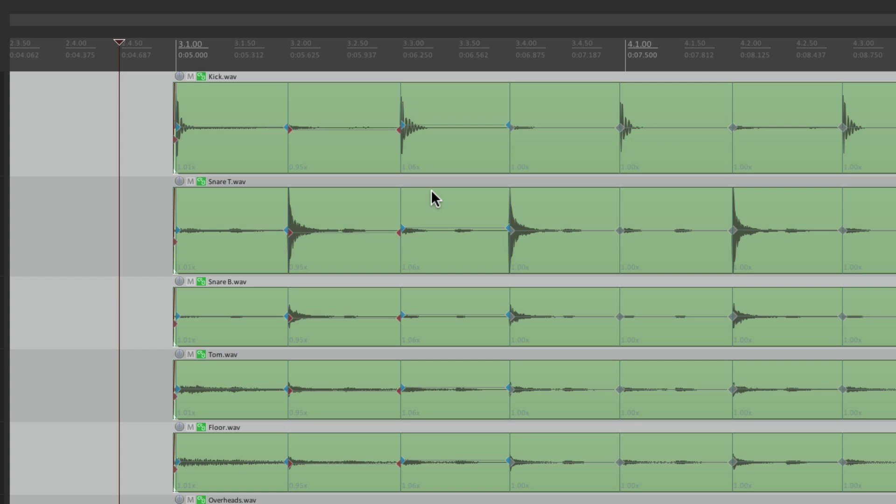
Undo the hand-moved markers, then snap all stretch markers in the Kick.wav item group to grid.
key("ctrl+z")
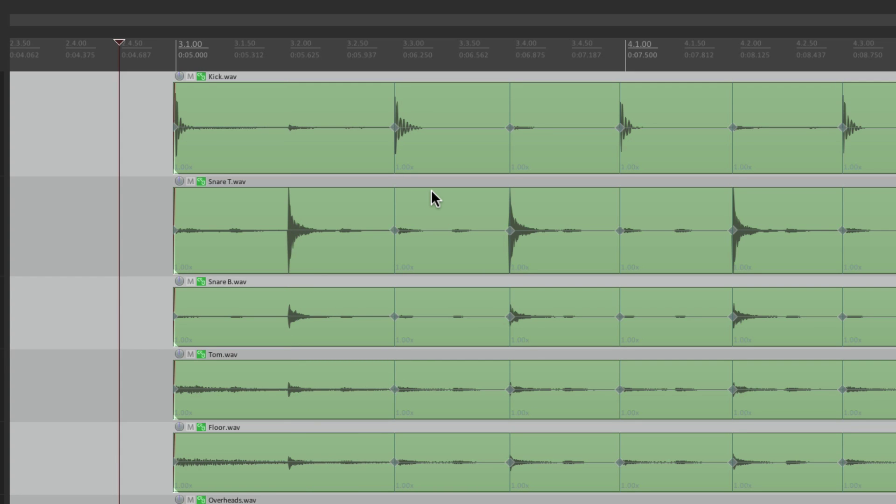
left_click(348, 111)
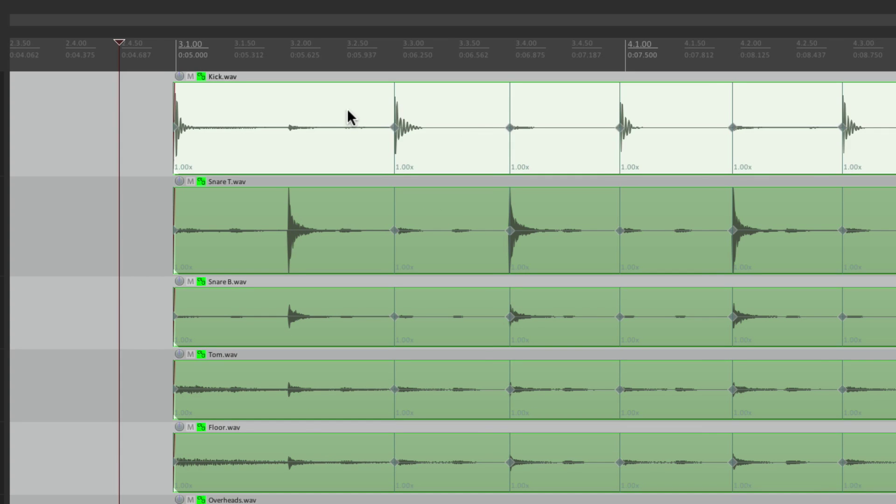
scroll(618, 130, "right", 1)
right_click(564, 127)
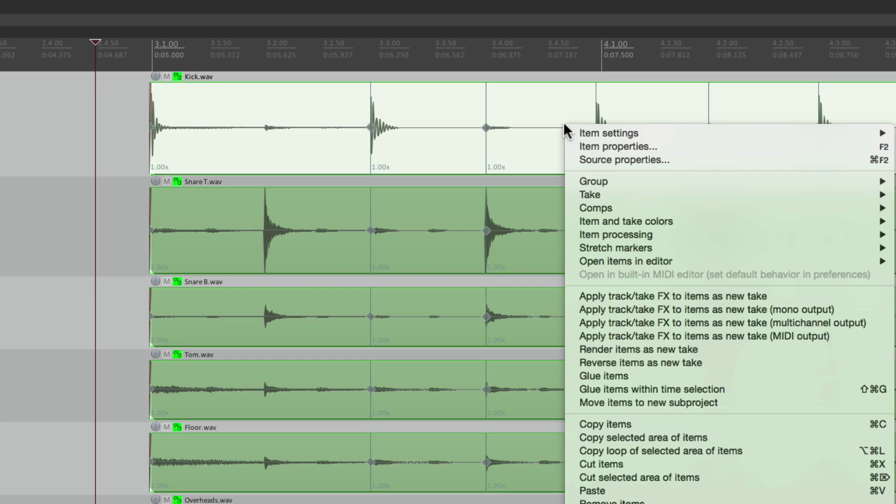
mouse_move(587, 249)
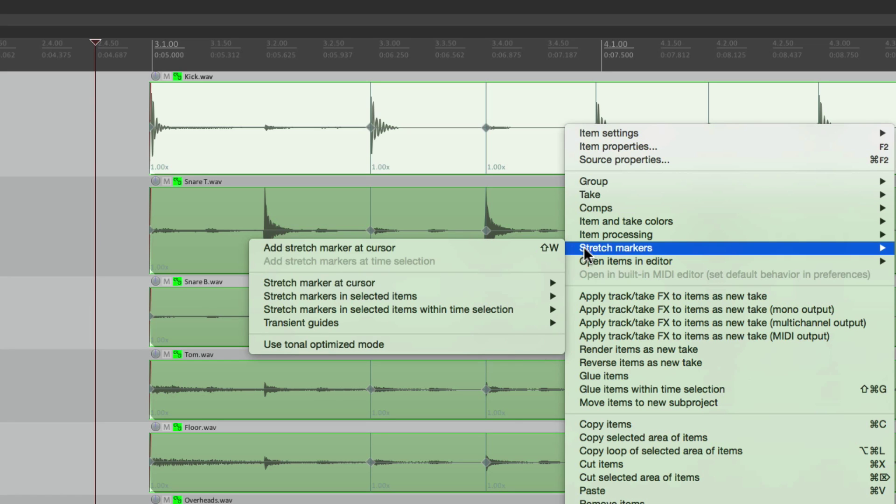
mouse_move(488, 297)
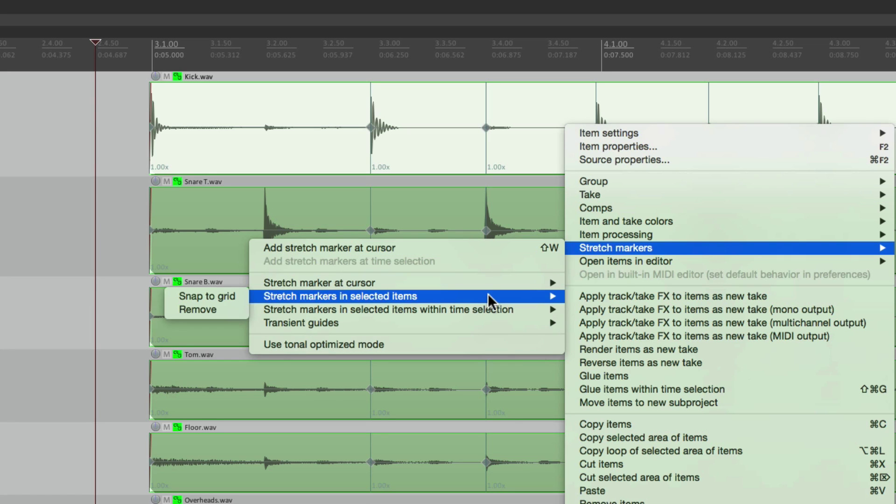
left_click(234, 300)
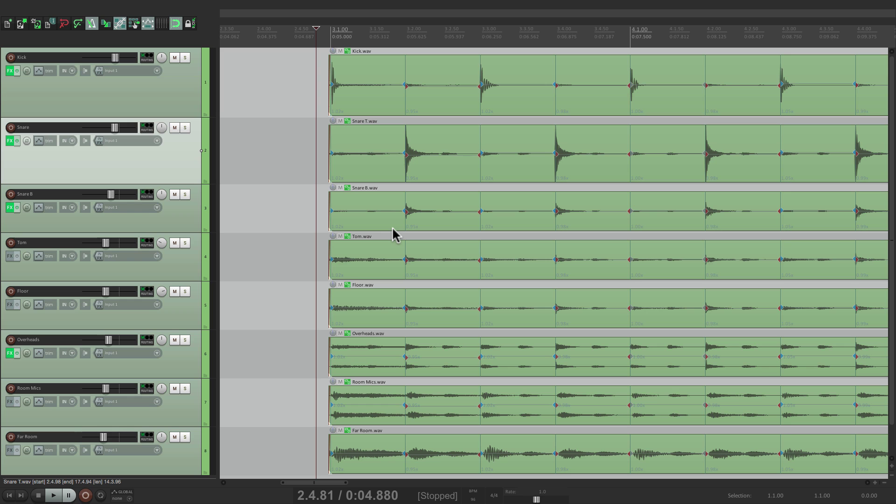
key("space")
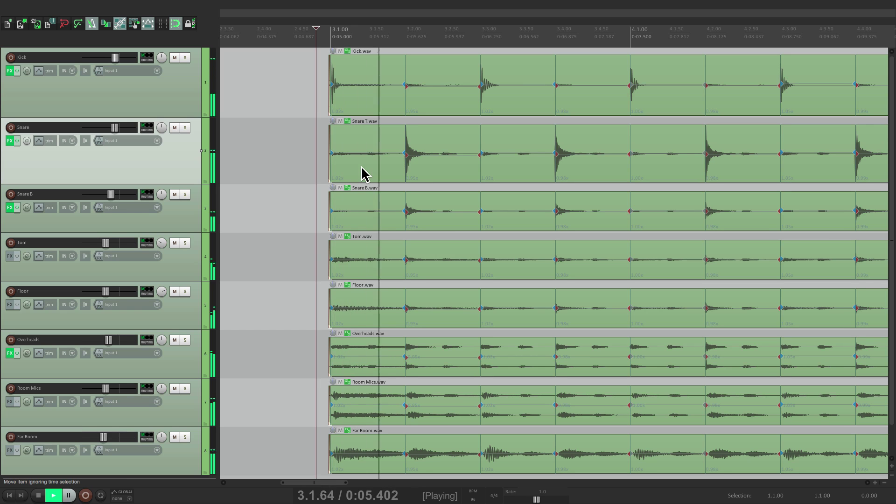
scroll(390, 171, "down", 2)
scroll(390, 173, "right", 2)
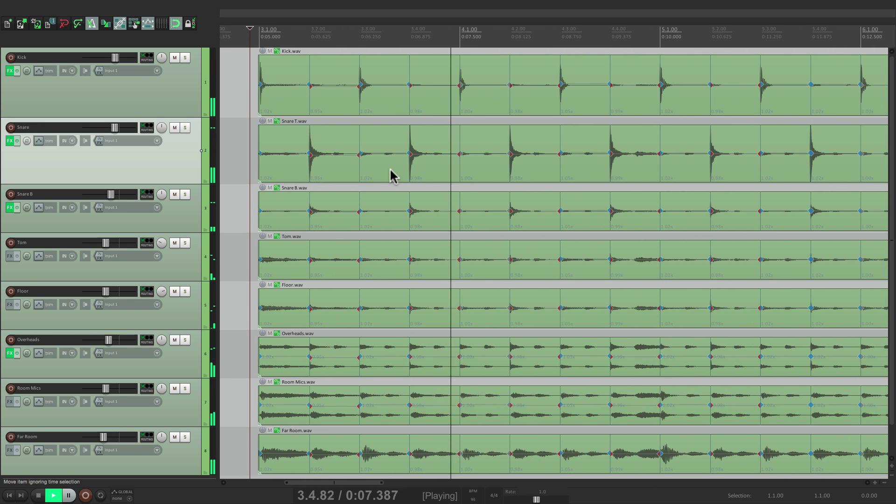
scroll(410, 177, "right", 2)
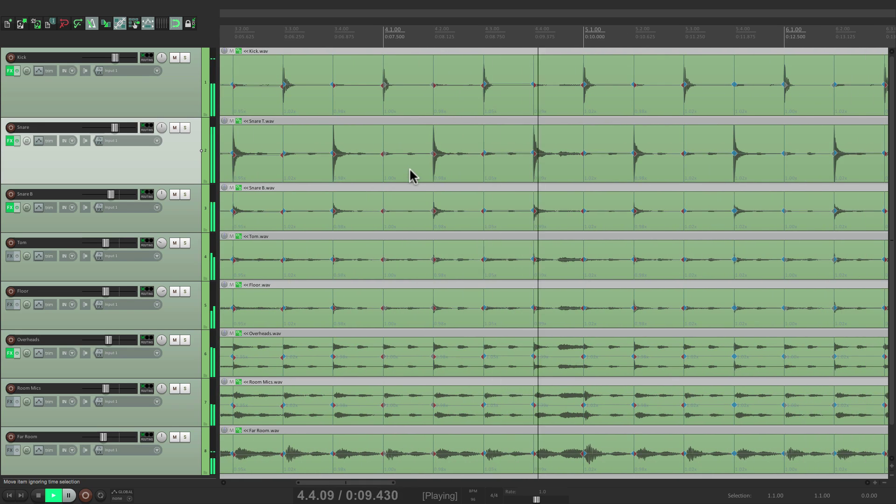
scroll(425, 175, "down", 2)
scroll(431, 174, "right", 2)
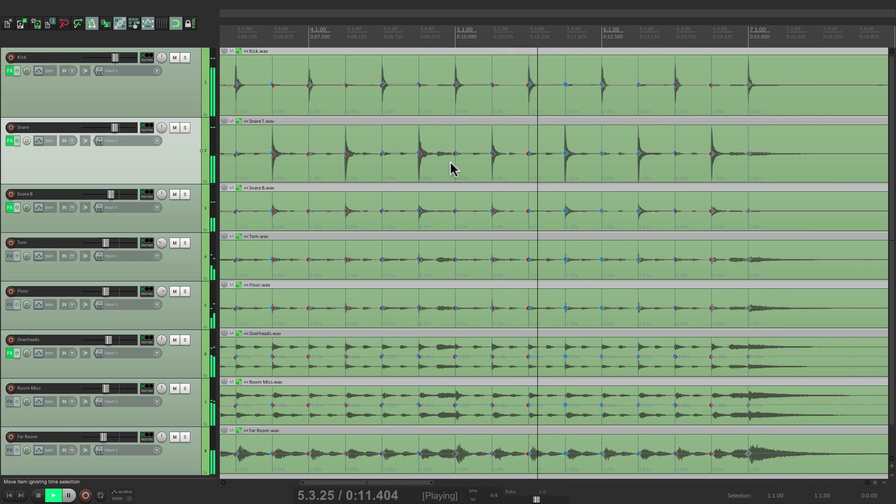
scroll(450, 166, "right", 2)
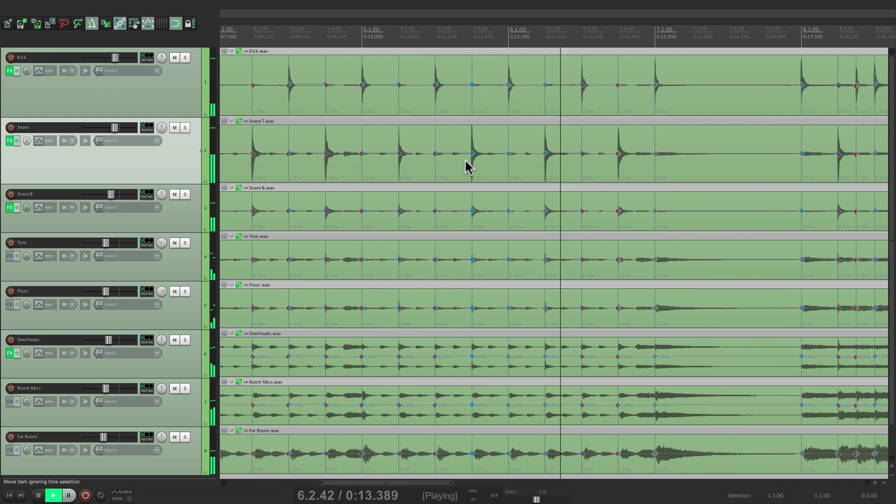
scroll(466, 166, "right", 1)
scroll(464, 165, "right", 4)
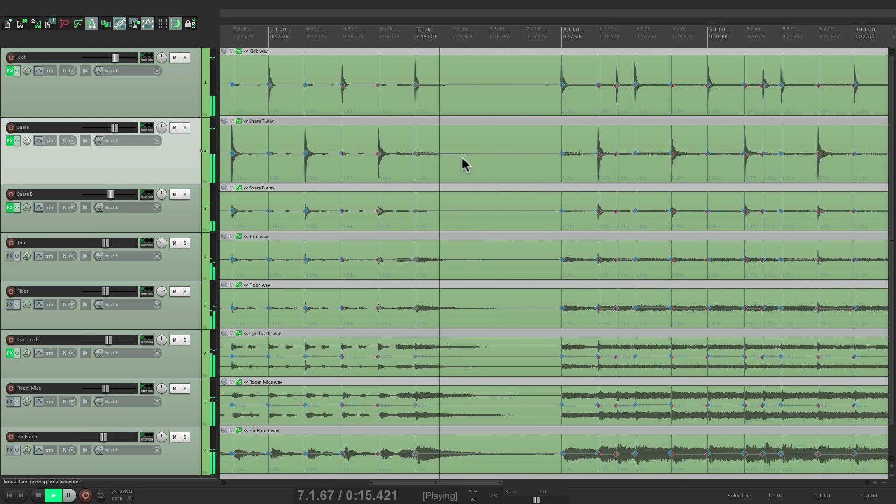
key("space")
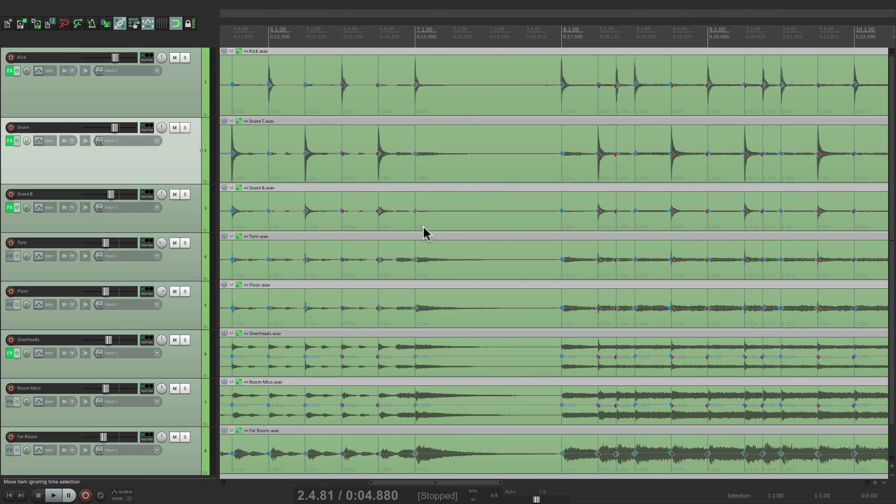
Zoom in to inspect a snare transient, then zoom back out.
scroll(424, 232, "left", 5)
scroll(425, 232, "left", 5)
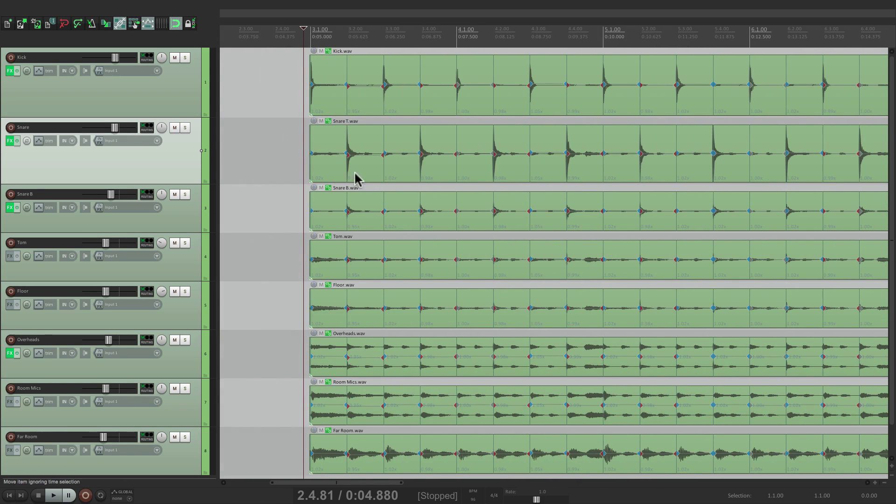
scroll(322, 176, "up", 5)
scroll(400, 168, "up", 10)
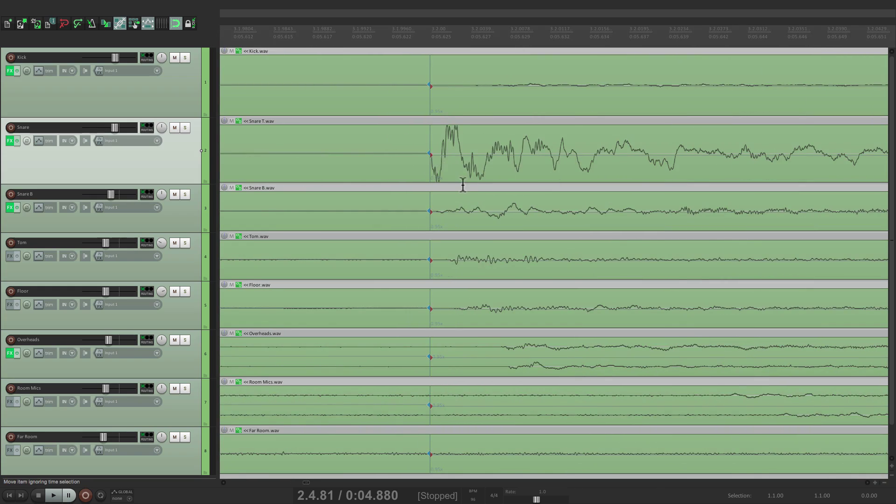
scroll(462, 184, "down", 6)
scroll(462, 184, "right", 5)
scroll(460, 123, "down", 8)
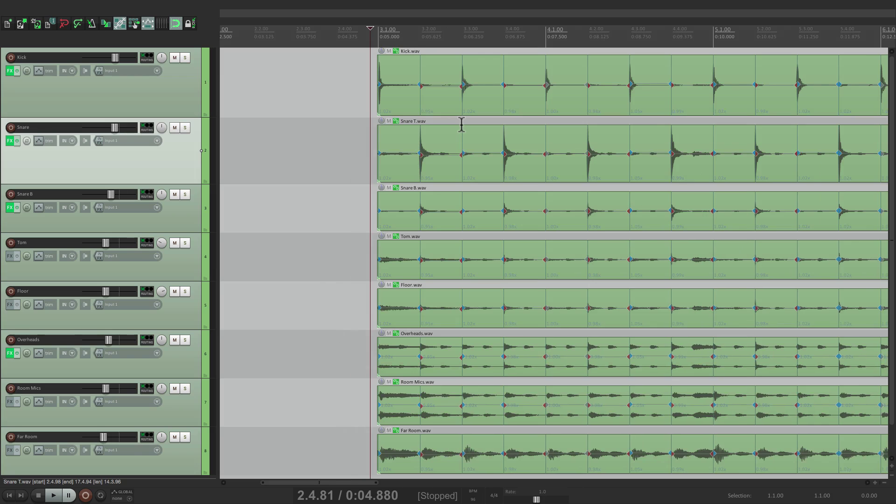
Start playback of the quantized drums from just before 3.1.00.
left_click(326, 136)
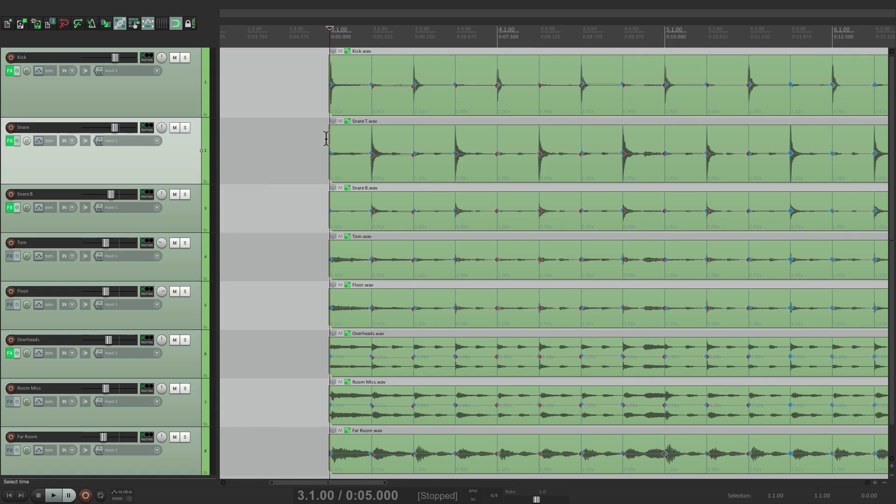
left_click(321, 139)
key("space")
scroll(356, 150, "down", 3)
scroll(373, 148, "right", 2)
Let the drums play through bars 11 and 12, then stop playback.
scroll(375, 149, "right", 2)
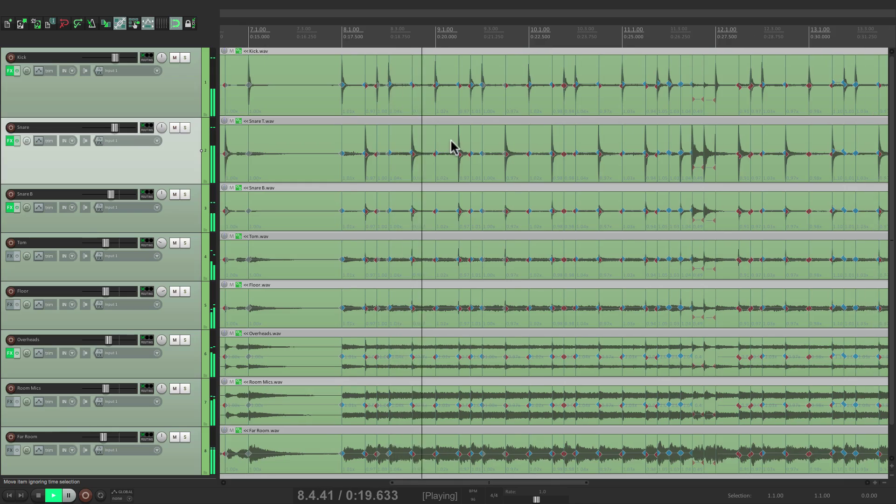
scroll(453, 145, "up", 3)
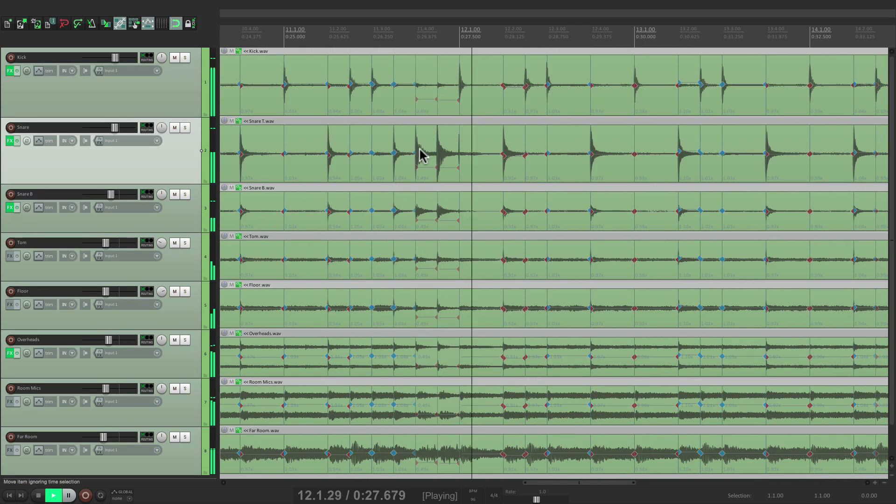
key("space")
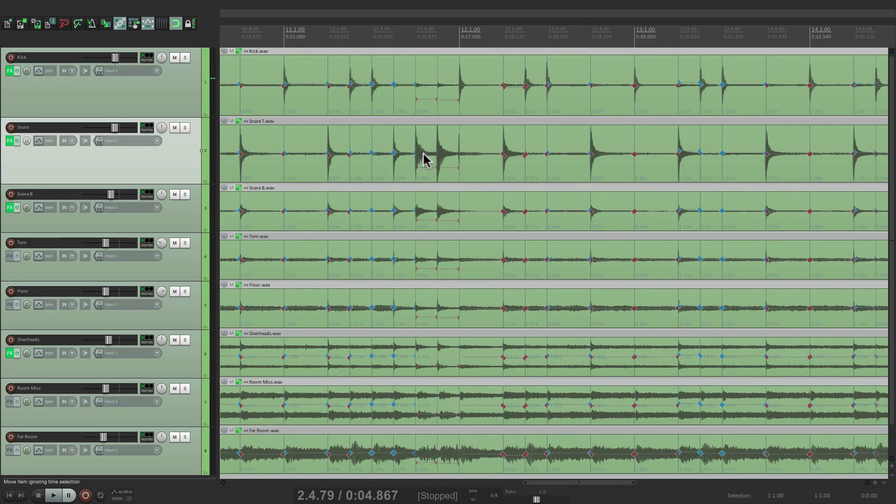
Remove the stray fill stretch markers so 11.3.50 to 12.1.00 reads 1.00x on all drum tracks.
scroll(426, 158, "up", 3)
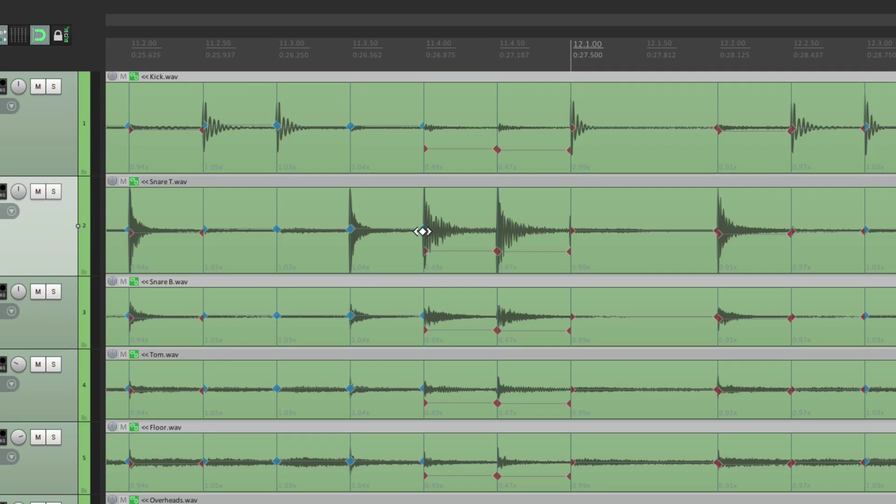
left_click(424, 231, "alt")
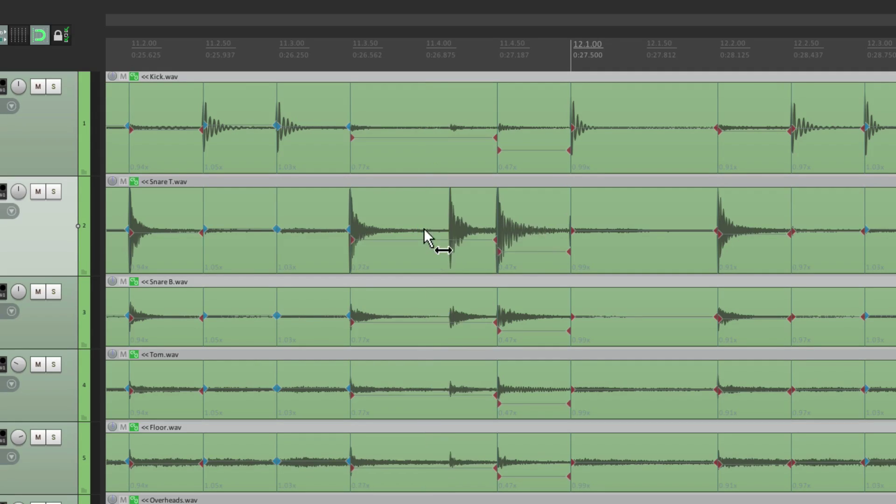
key("ctrl+z")
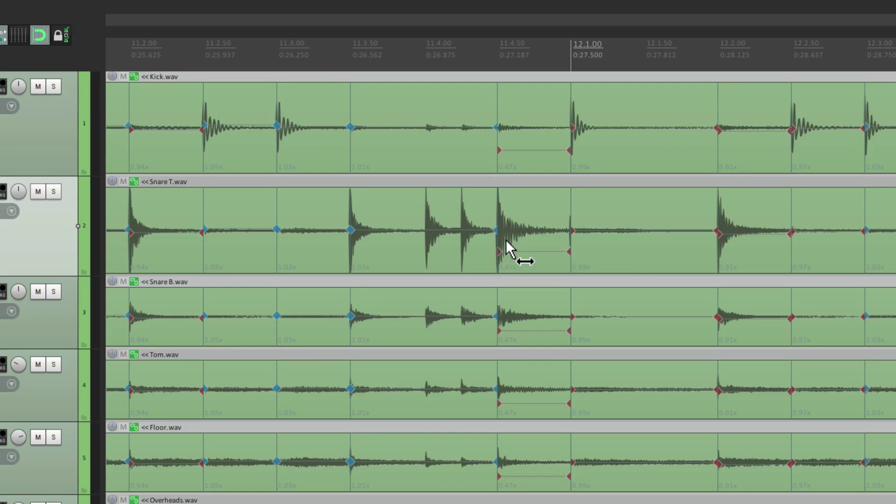
key("ctrl+z")
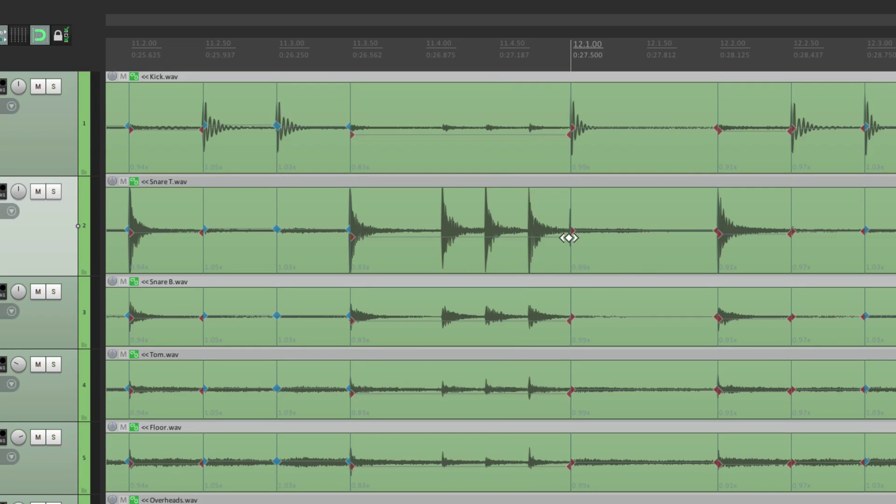
key("ctrl+z")
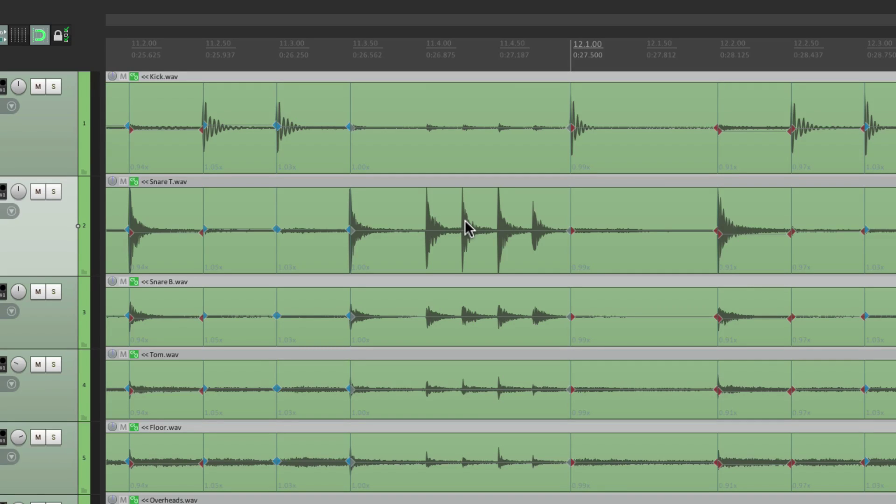
left_click(273, 76)
key("space")
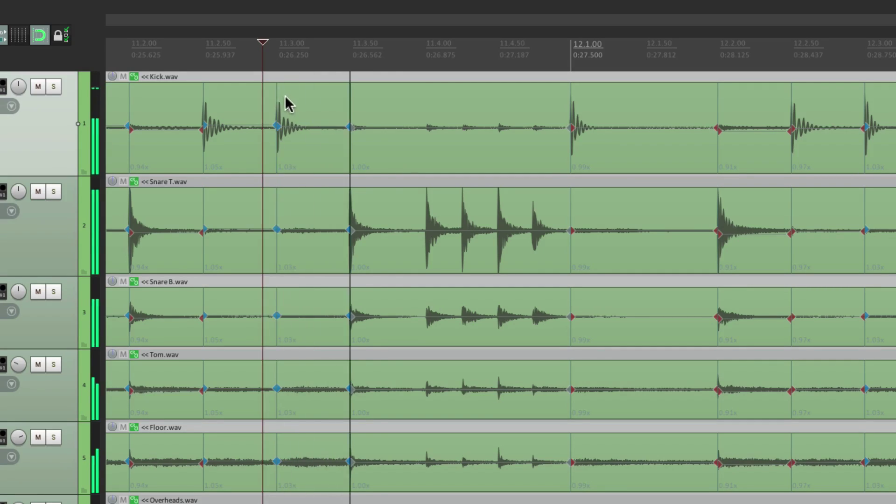
key("space")
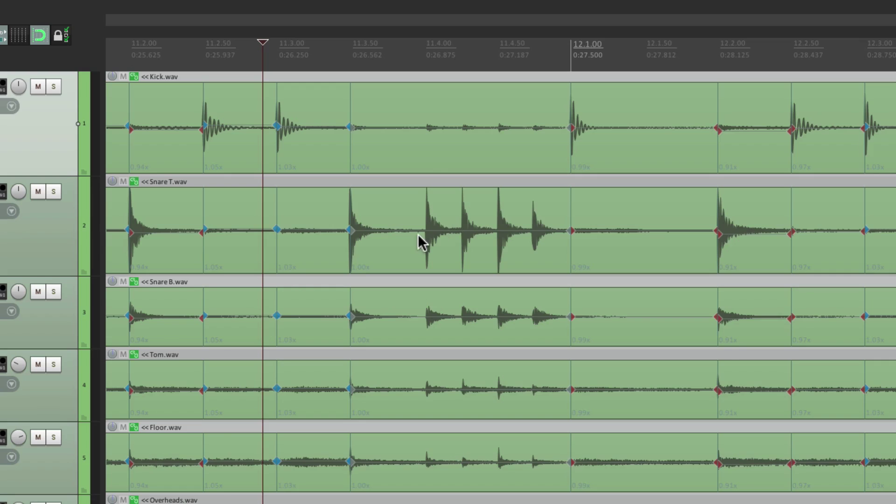
Add stretch markers on the Snare T item at each fill hit from 11.4.00 to 11.4.75.
scroll(418, 234, "up", 10)
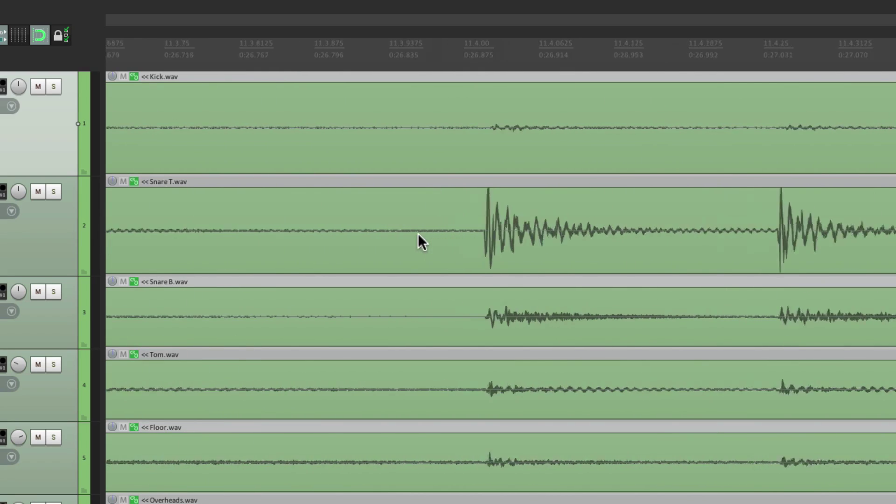
left_click(466, 230)
scroll(467, 233, "down", 6)
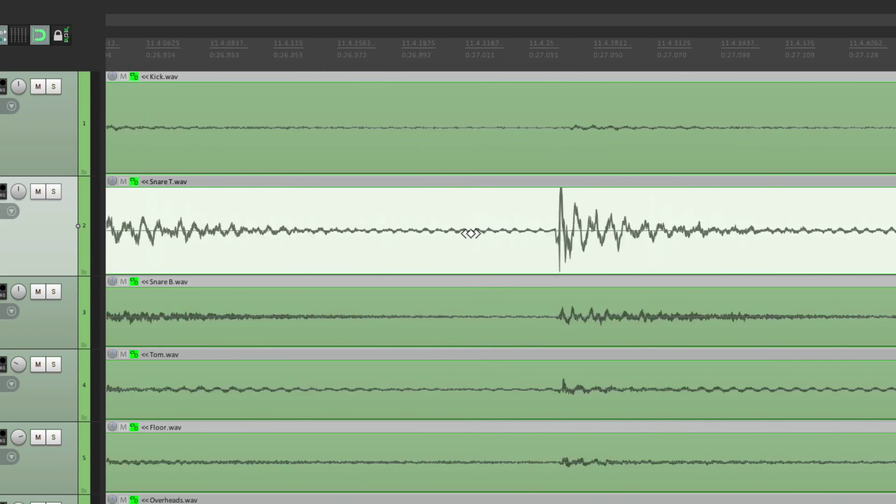
key("w")
scroll(441, 241, "right", 5)
scroll(440, 241, "right", 3)
scroll(478, 240, "up", 2)
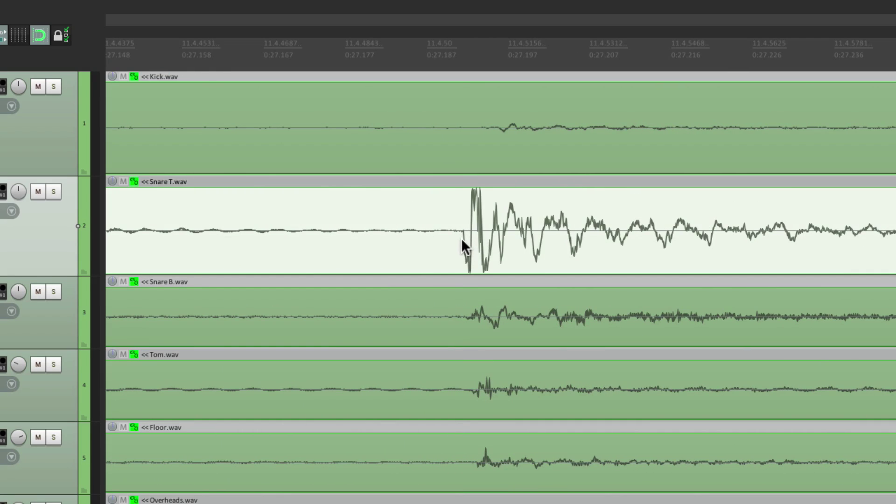
key("w")
scroll(464, 246, "down", 2)
scroll(486, 252, "right", 2)
scroll(500, 224, "up", 3)
key("w")
Trial-nudge one fill stretch marker earlier, then undo it back to 1.00x.
scroll(501, 251, "down", 3)
scroll(500, 251, "left", 3)
scroll(386, 274, "left", 3)
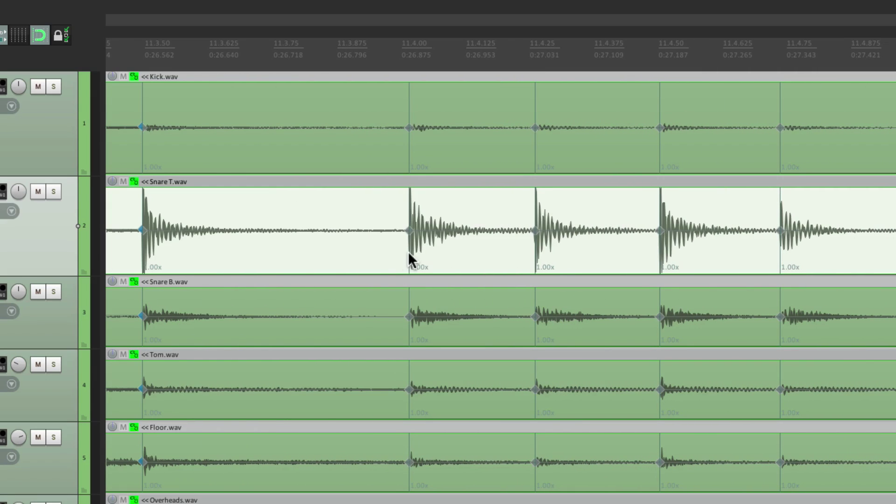
mouse_move(412, 232)
left_mouse_down()
mouse_move(392, 234)
mouse_move(416, 240)
left_mouse_up()
key("ctrl+z")
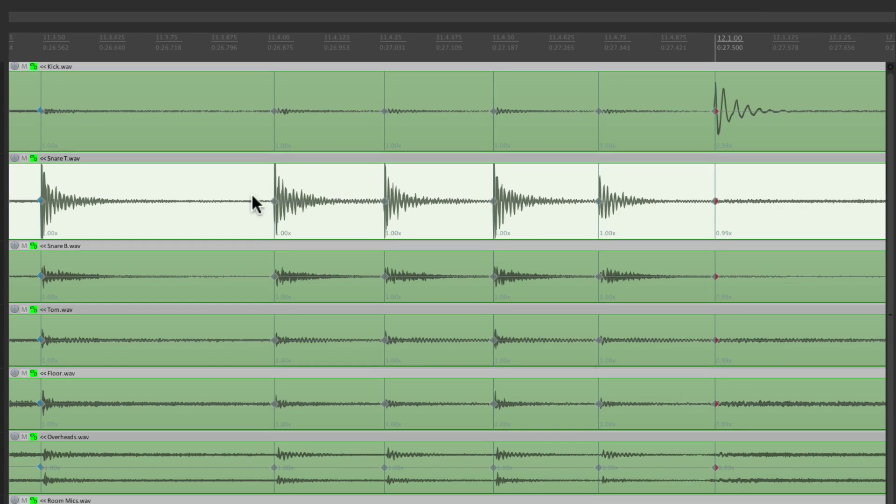
Select all drum items, time-select the fill hits, and snap their stretch markers to the grid.
left_click_drag(235, 100, 350, 502)
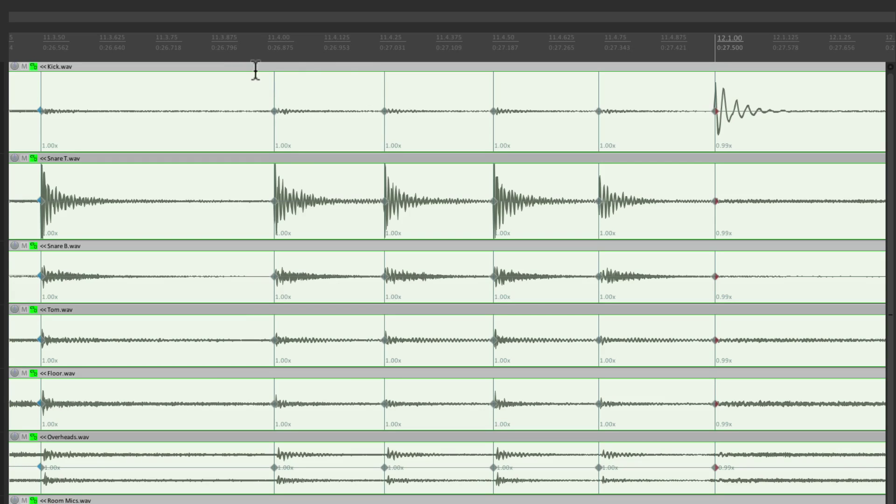
left_click_drag(250, 71, 644, 74)
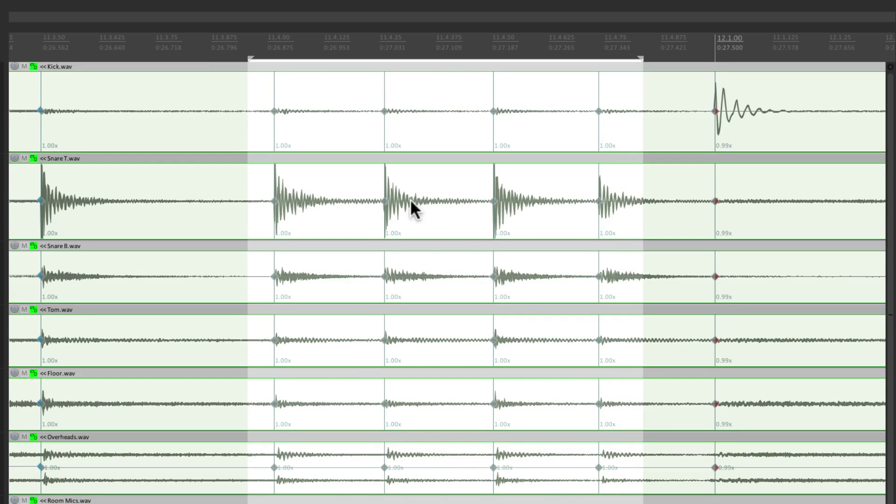
right_click(540, 189)
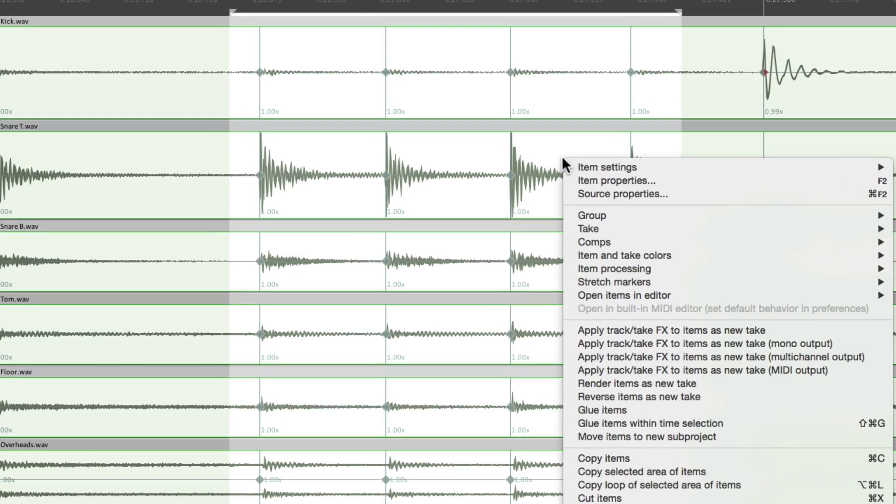
mouse_move(571, 279)
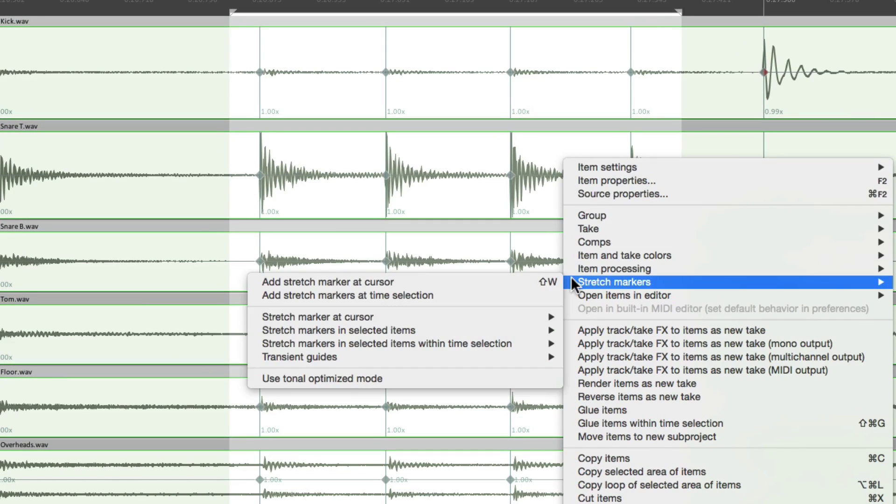
mouse_move(480, 345)
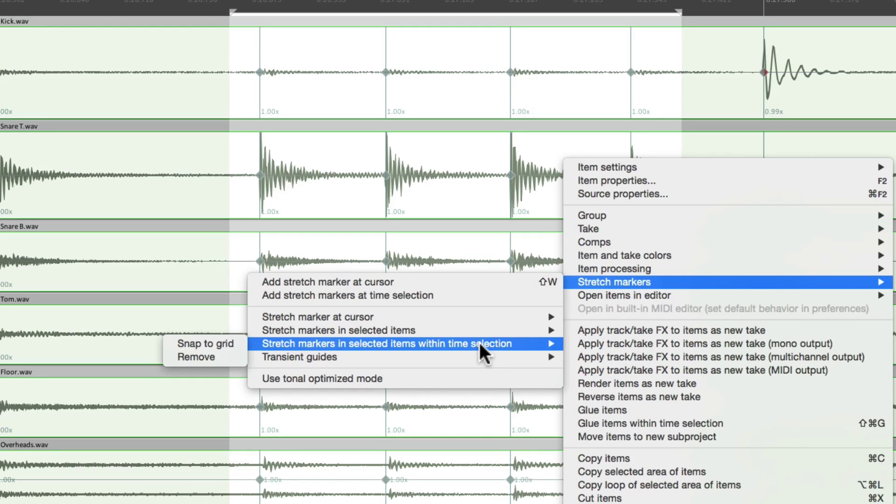
left_click(175, 346)
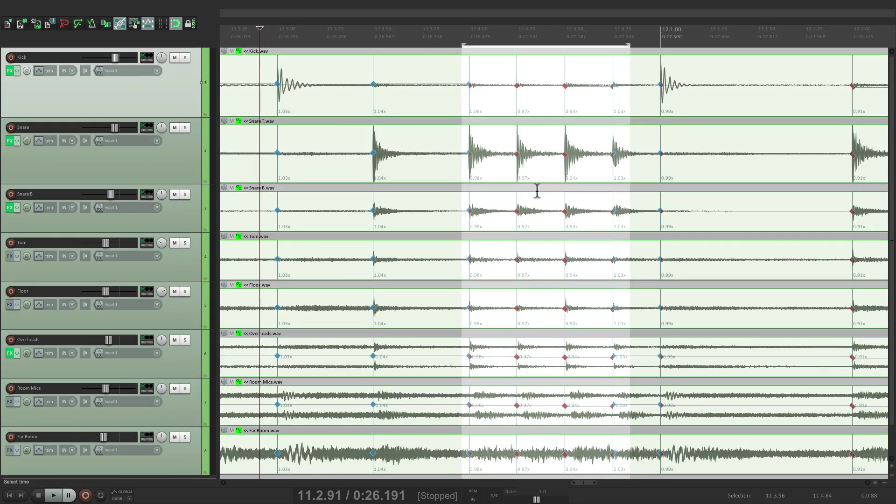
Clear the time selection, then play from before the snapped fill to audition it and stop.
key("Escape")
scroll(536, 194, "down", 3)
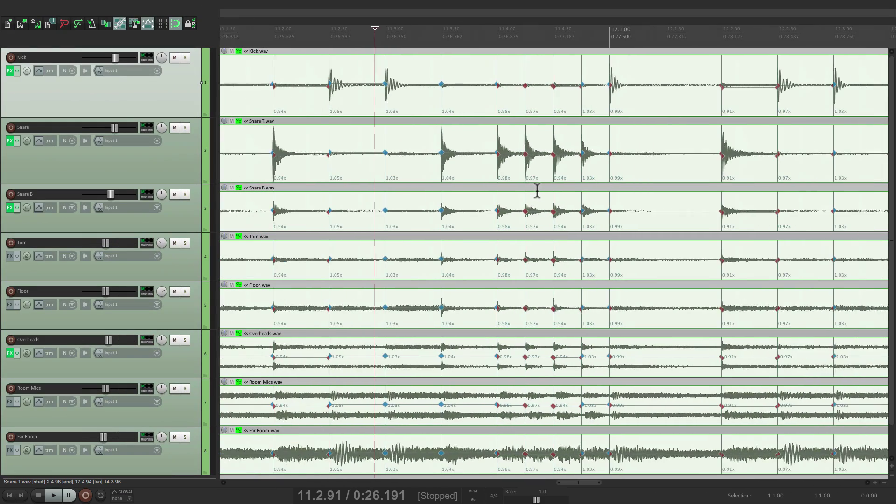
left_click(408, 53)
key("space")
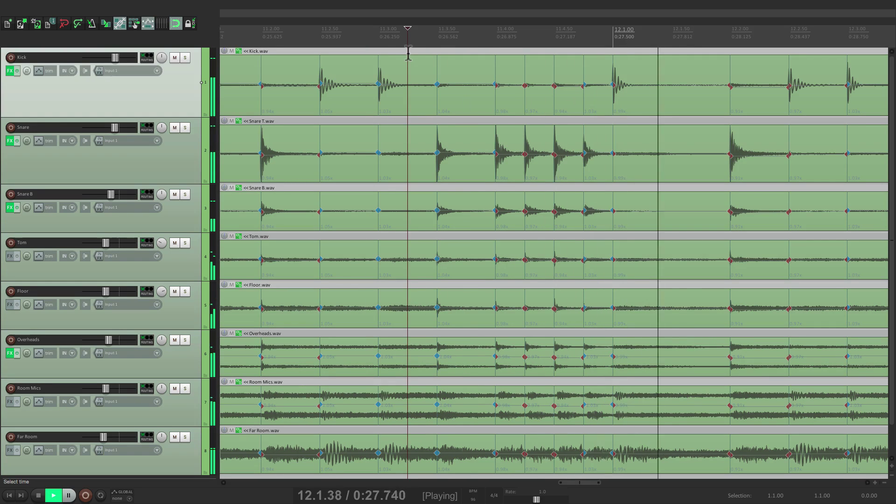
left_click(357, 52)
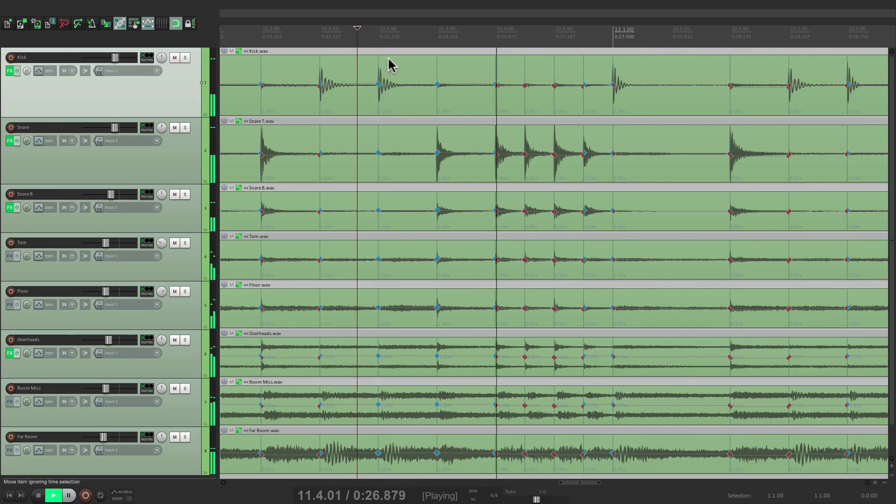
key("space")
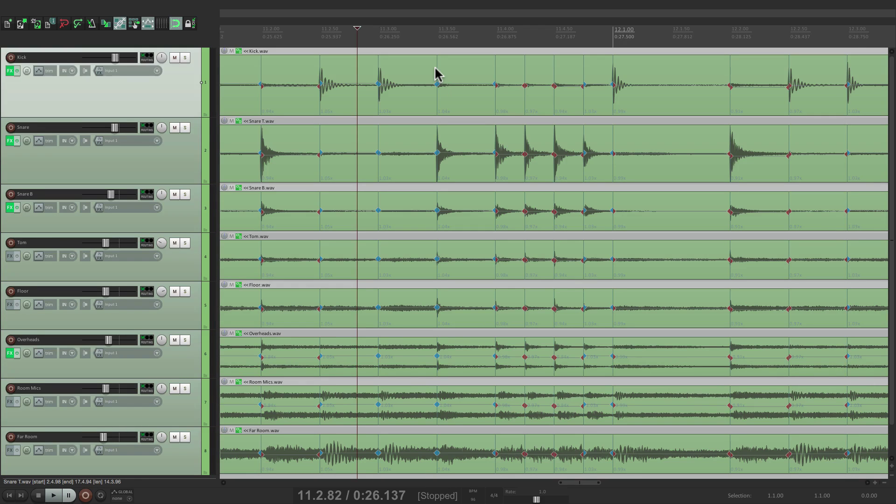
scroll(550, 275, "up", 3)
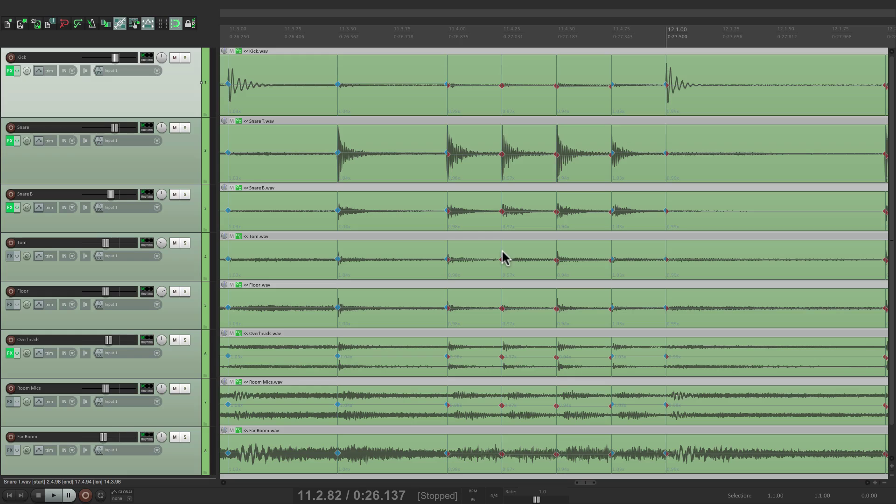
Delete two stretch markers from the snare fill and audition the change from before the fill.
left_click(502, 156, "alt")
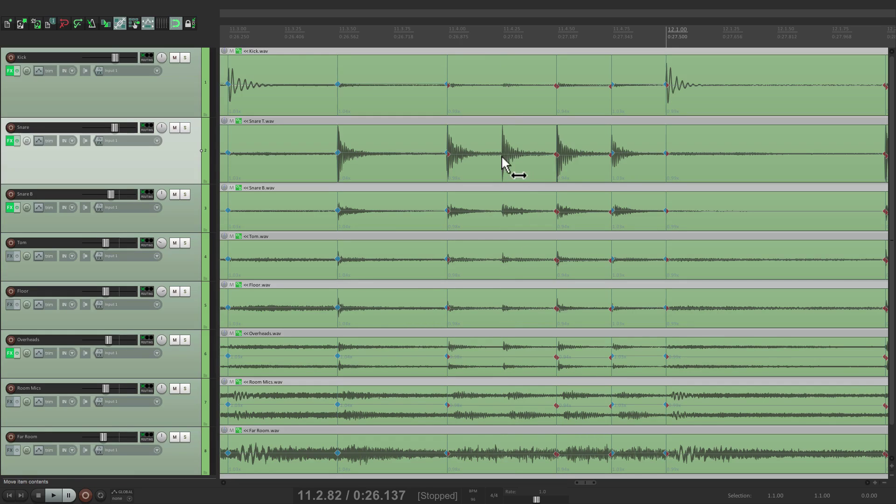
left_click(612, 154, "alt")
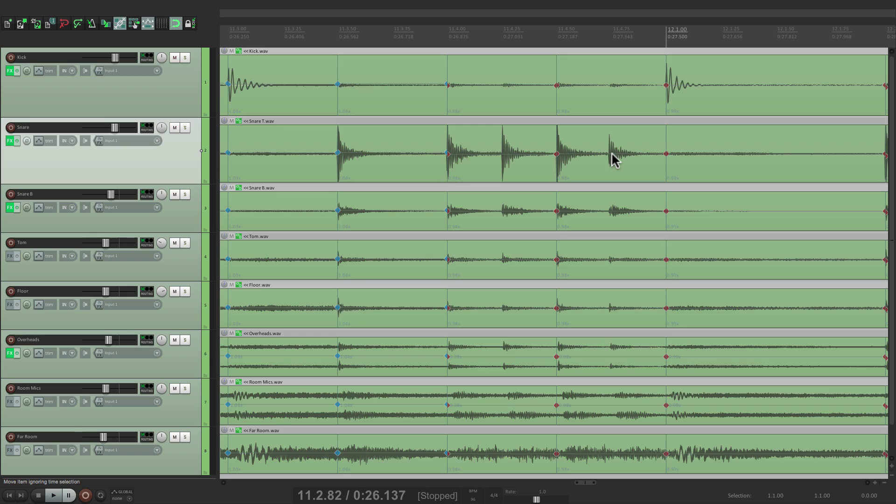
left_click(324, 52)
key("space")
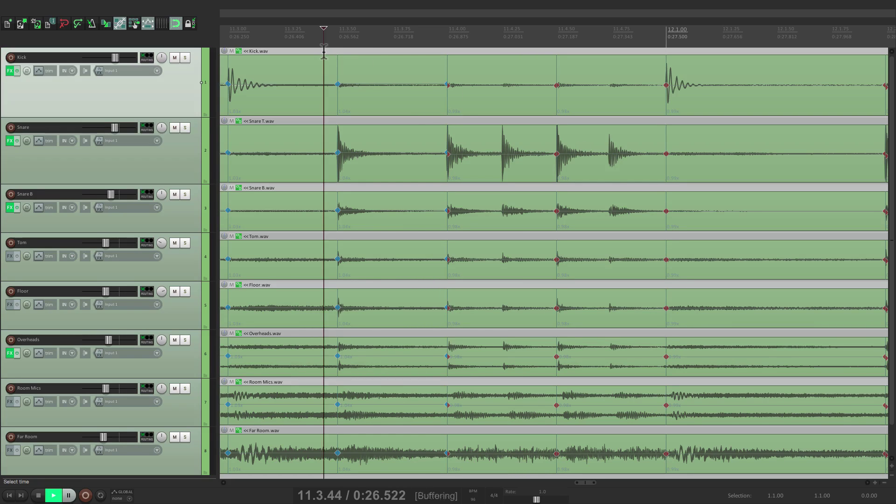
key("space")
Remove one more fill marker on the Snare track and play back from the Kick item to compare.
left_click(557, 158)
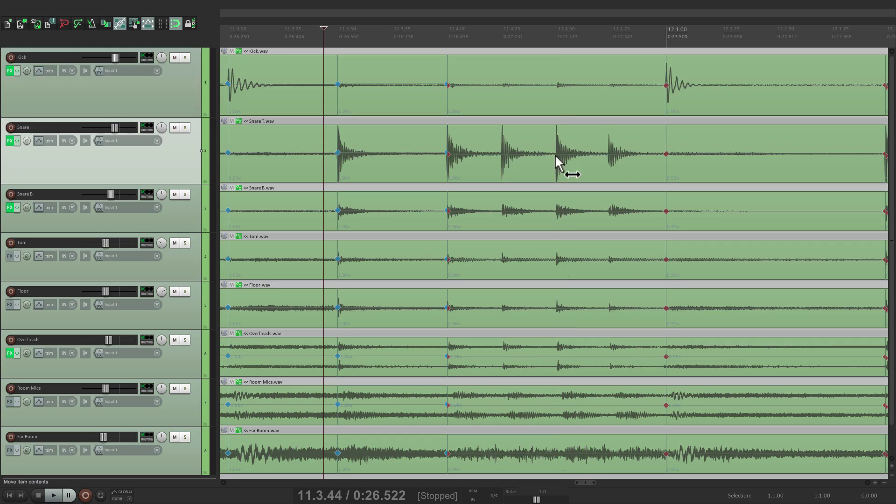
left_click(448, 154, "alt")
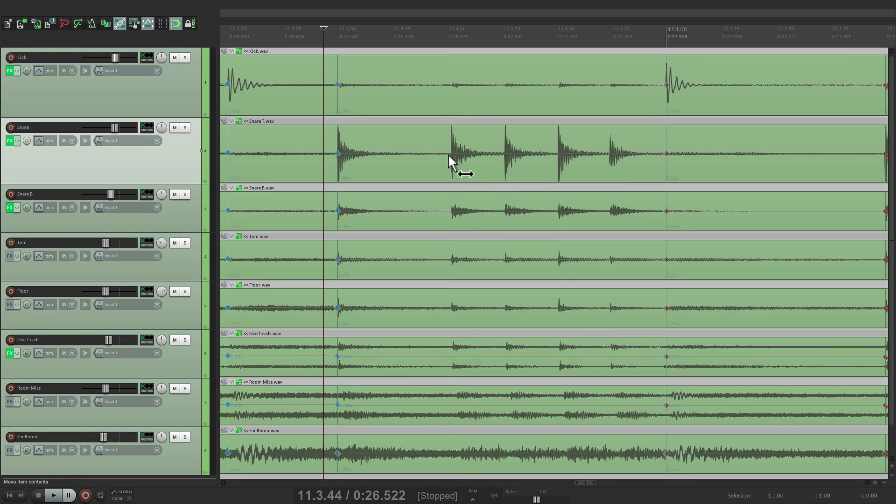
left_click(346, 70)
key("space")
scroll(434, 87, "down", 3)
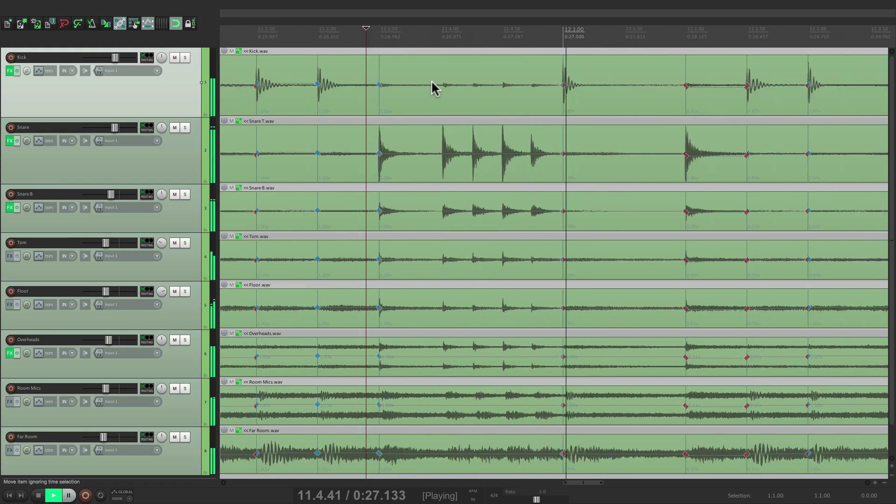
scroll(434, 87, "down", 2)
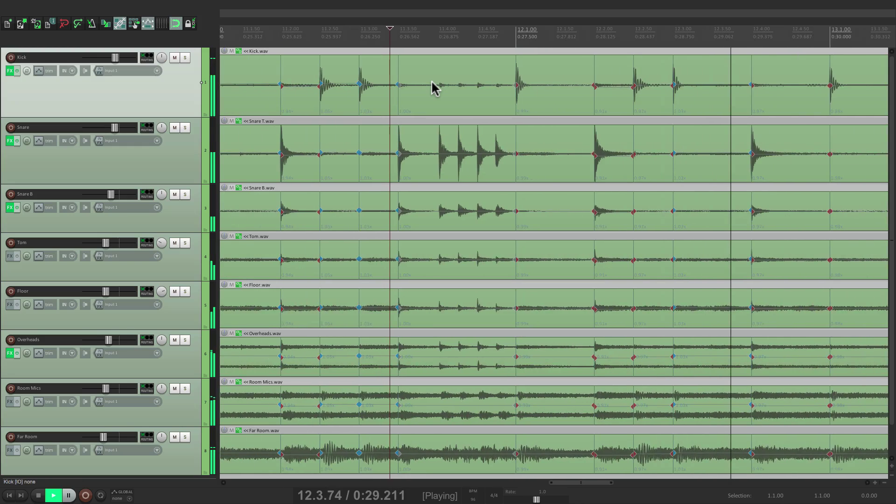